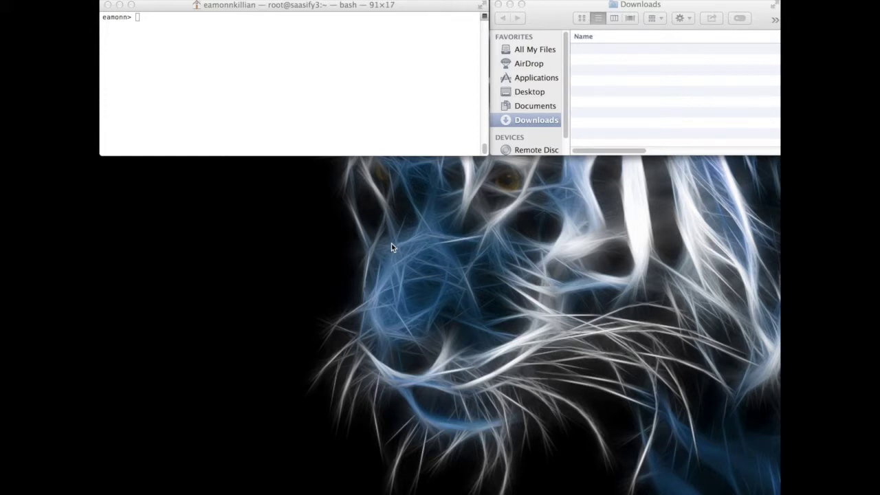
pyautogui.click(253, 69)
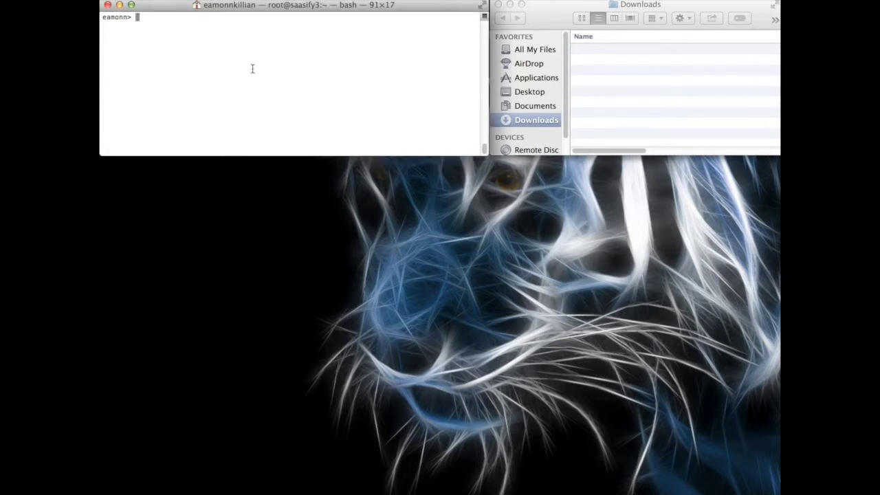
pyautogui.write('ssh root@10.105.245.111')
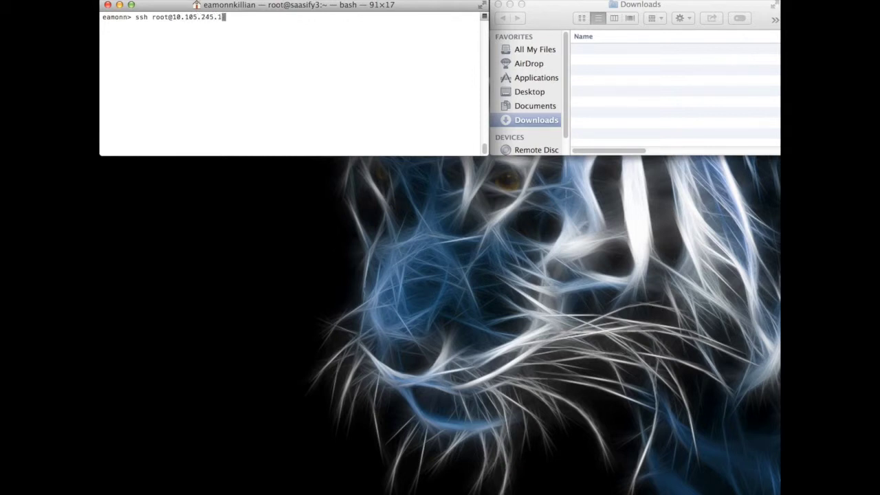
pyautogui.press('Return')
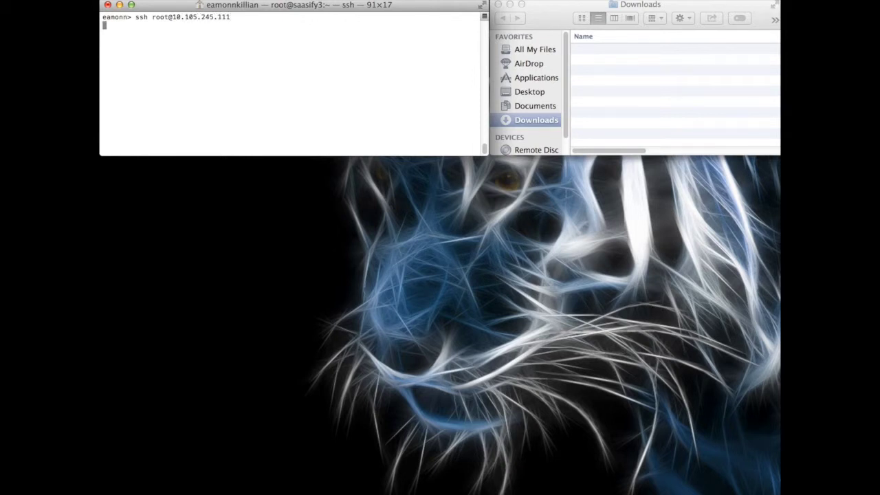
pyautogui.hotkey('ctrl', 'c')
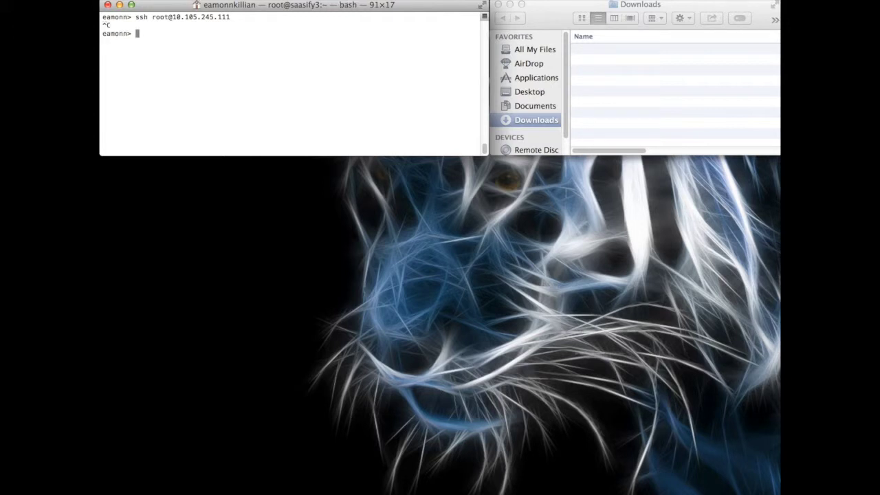
# Open vpn.ams01.softlayer.com in Safari, log in, and accept the untrusted certificate warning
pyautogui.press('super+space')
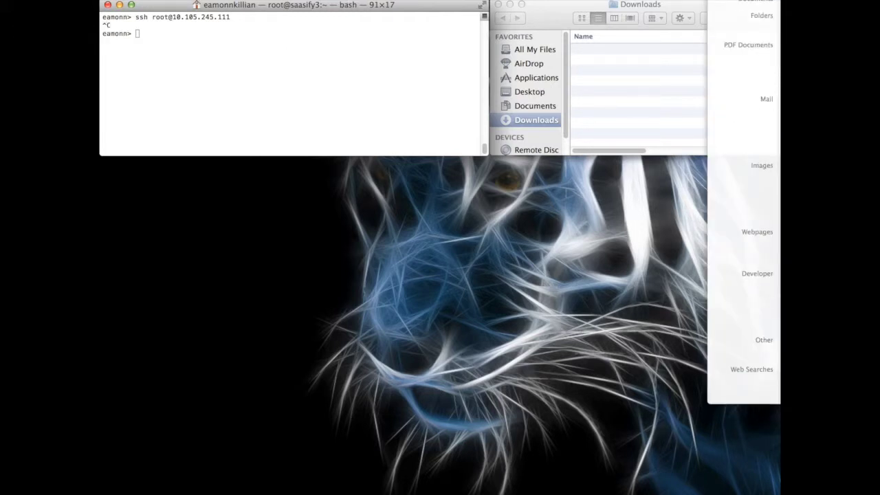
pyautogui.press('Return')
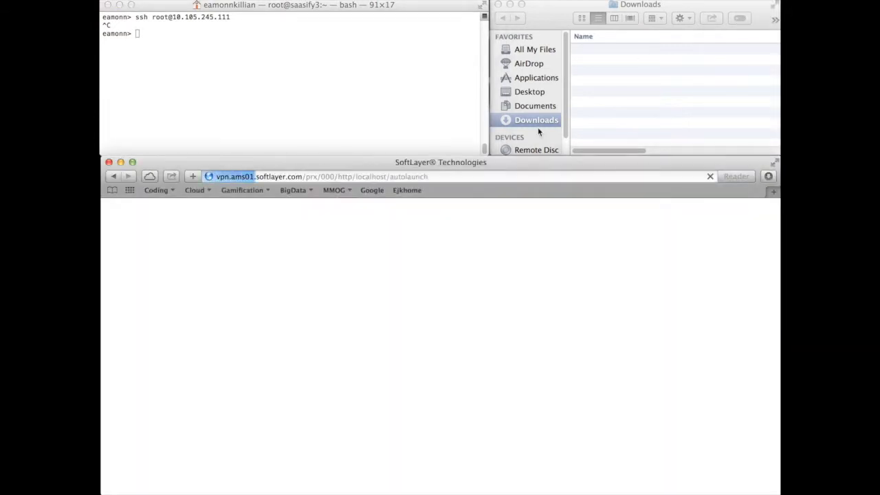
pyautogui.moveTo(247, 177); pyautogui.dragTo(288, 163)
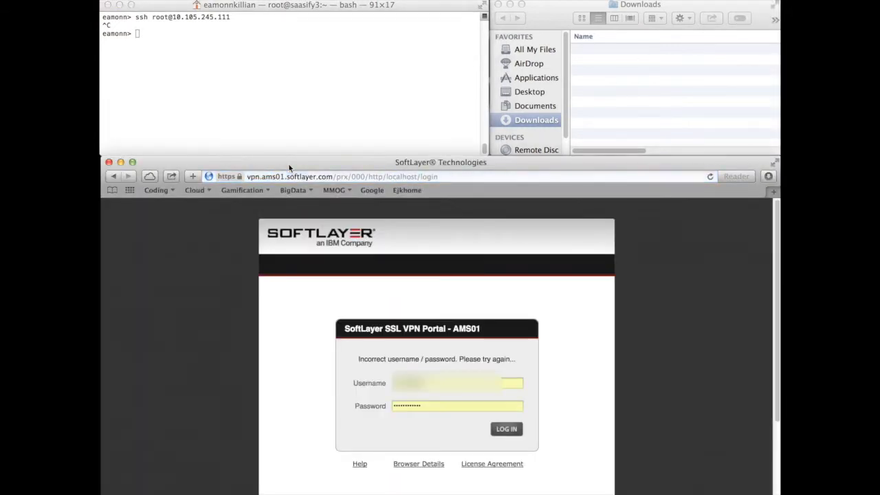
pyautogui.click(512, 431)
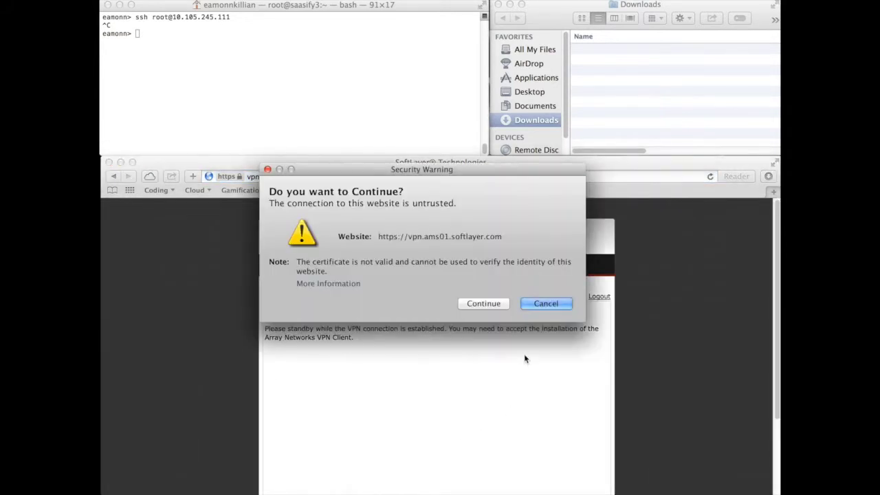
pyautogui.click(484, 303)
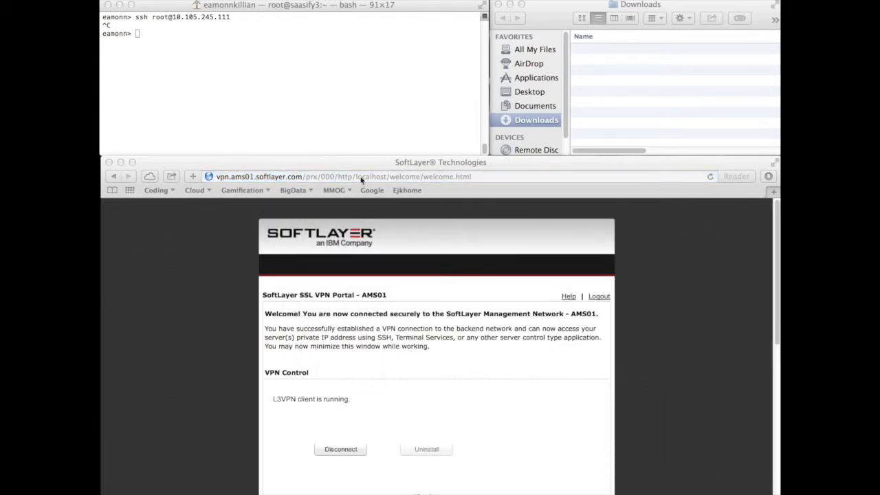
pyautogui.click(222, 93)
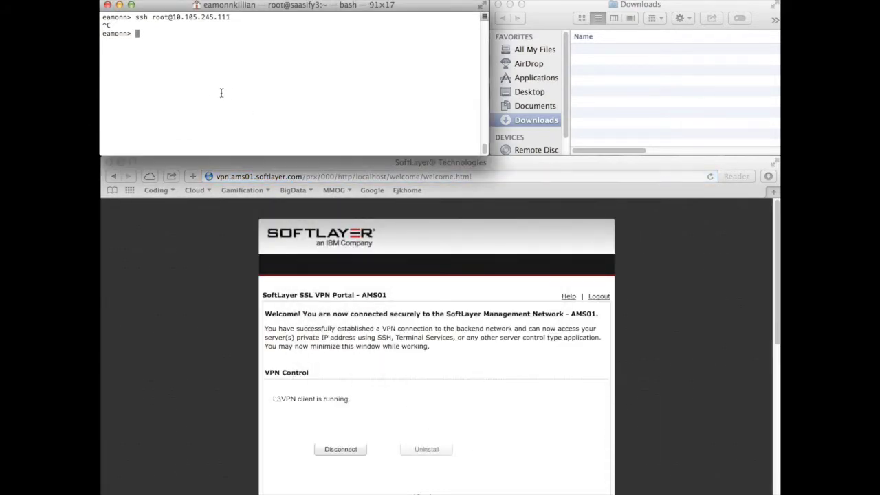
pyautogui.press('Up')
pyautogui.press('Return')
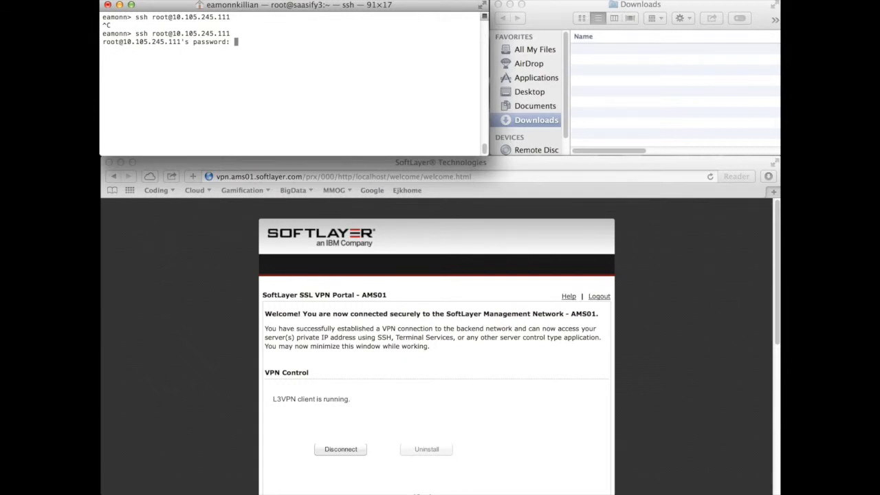
pyautogui.press('Return')
pyautogui.press('Return')
pyautogui.press('Return')
pyautogui.press('Return')
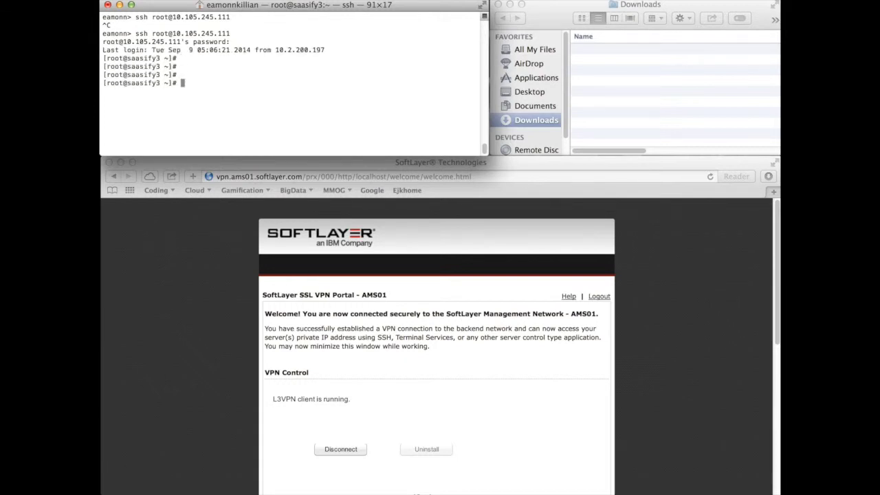
pyautogui.write('exit')
pyautogui.press('Return')
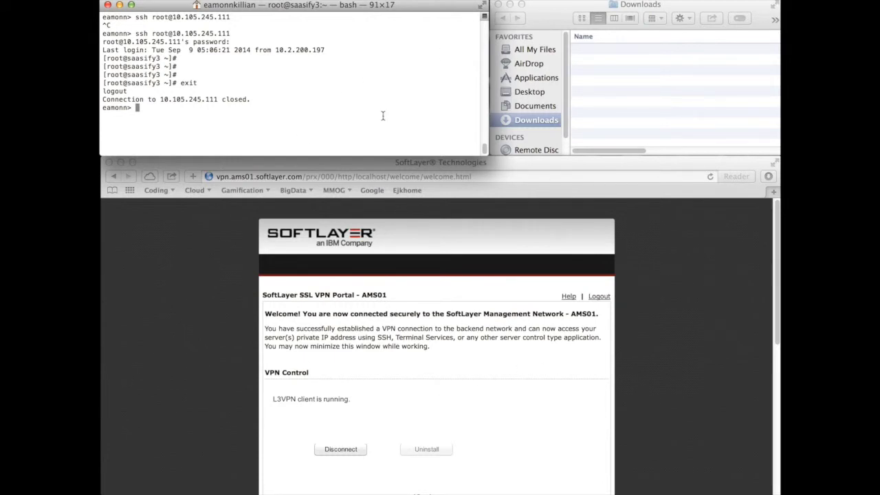
pyautogui.click(213, 246)
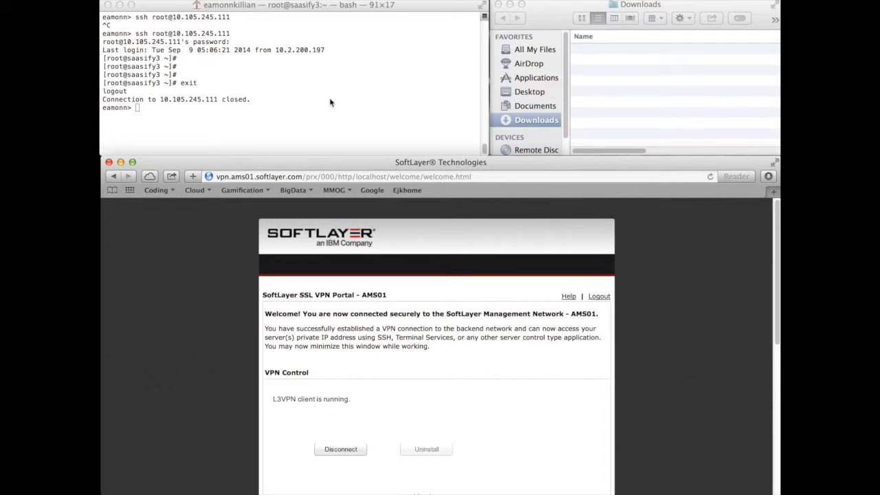
pyautogui.click(329, 99)
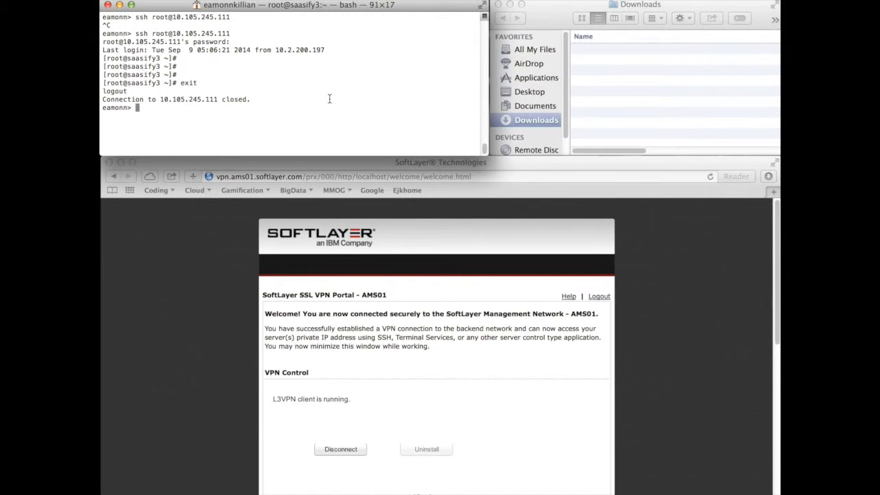
pyautogui.click(639, 315)
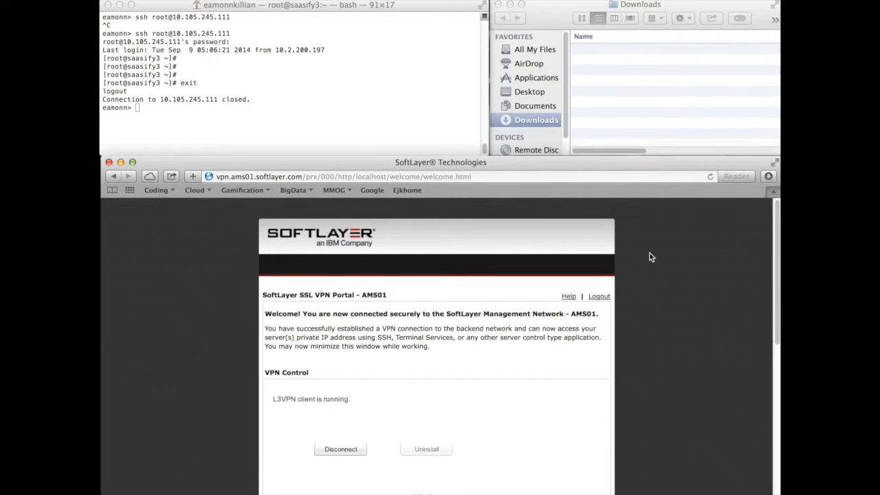
pyautogui.scroll(-10, 604, 289)
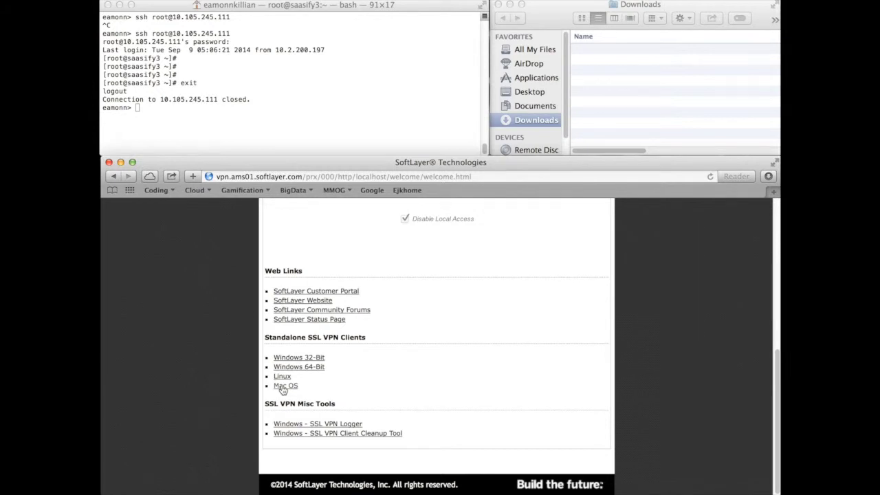
# Download the Mac OS client listed under Standalone SSL VPN Clients
pyautogui.click(284, 386)
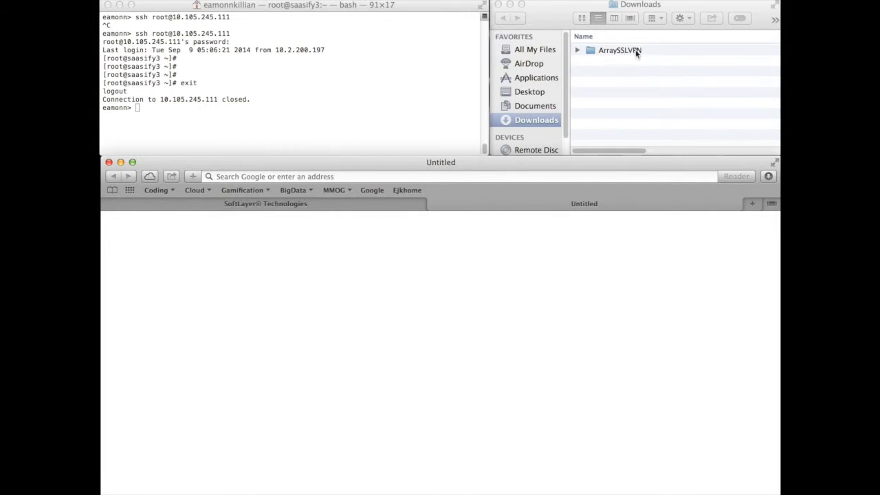
# Expand the ArraySSLVPN folder in Finder, then cd into Downloads and list its files
pyautogui.click(578, 51)
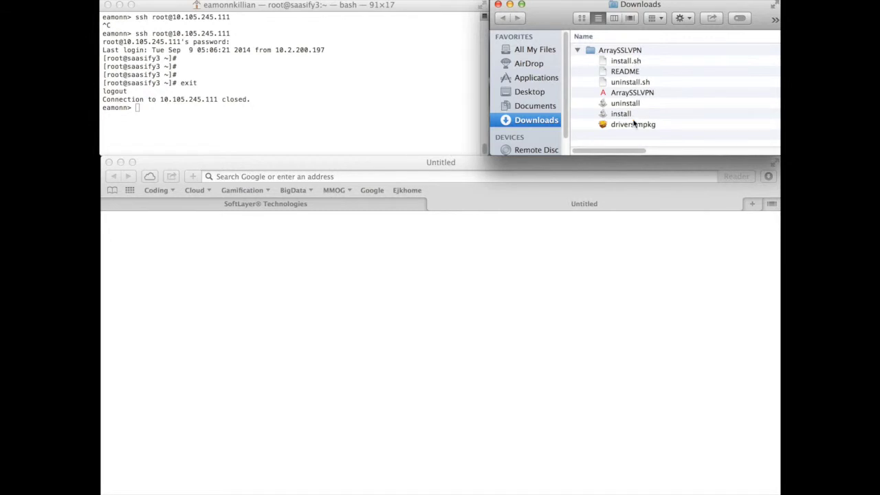
pyautogui.click(204, 106)
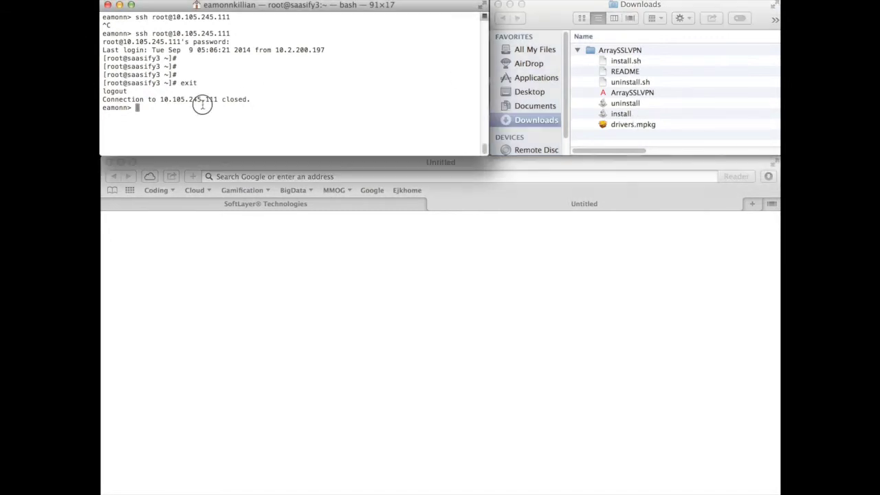
pyautogui.press('Return')
pyautogui.write('cd')
pyautogui.press('Return')
pyautogui.write('cd ')
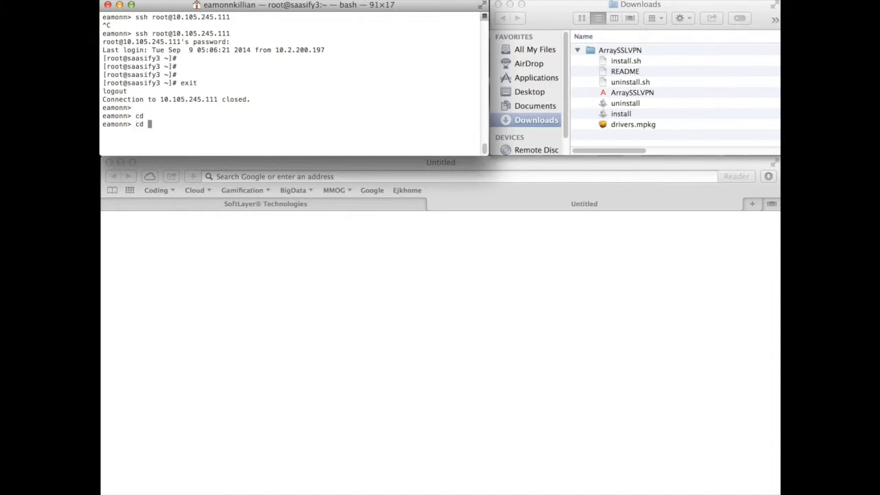
pyautogui.write('Downloads')
pyautogui.press('Return')
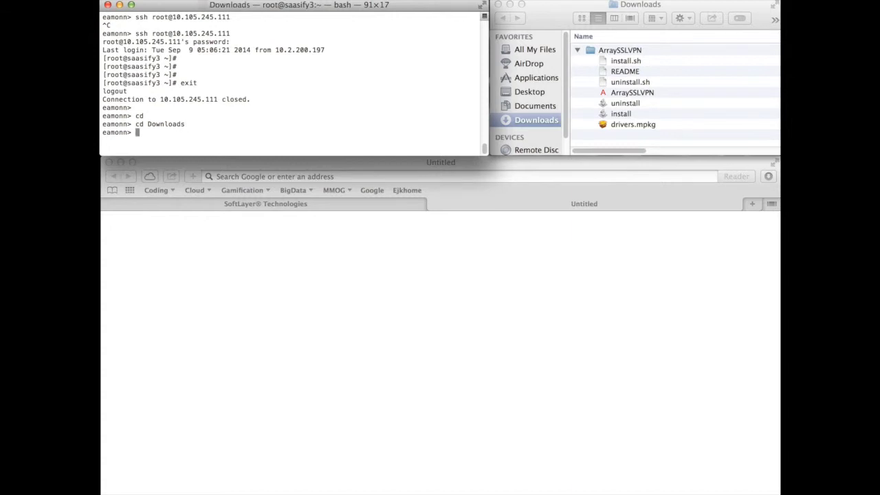
pyautogui.write('ls')
pyautogui.press('Return')
# Change into the ArraySSLVPN folder and list its installer files
pyautogui.write('cd ')
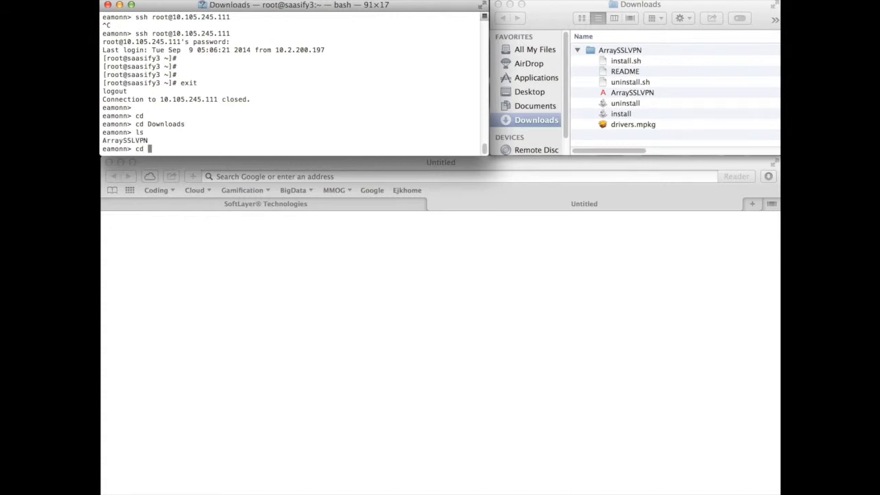
pyautogui.write('Arr')
pyautogui.press('Tab')
pyautogui.press('Return')
pyautogui.write('ls')
pyautogui.press('Return')
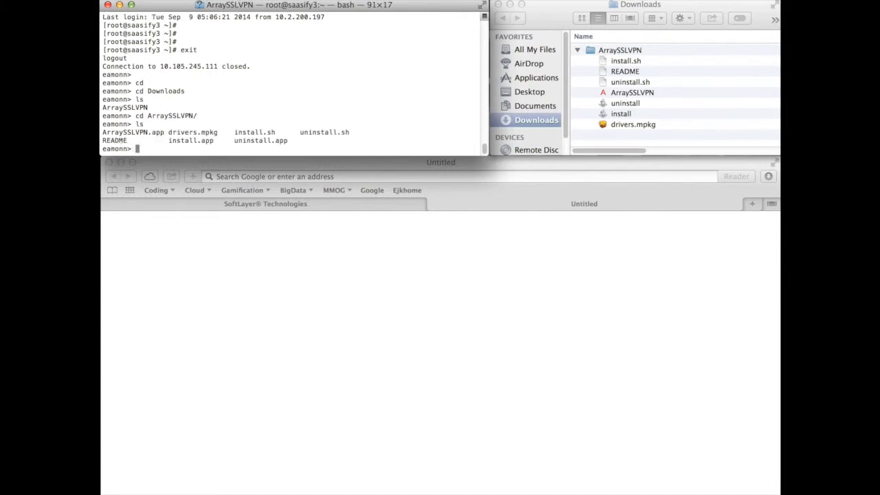
# Log out of the SoftLayer SSL VPN Portal in Safari until Logout Successful appears
pyautogui.click(424, 302)
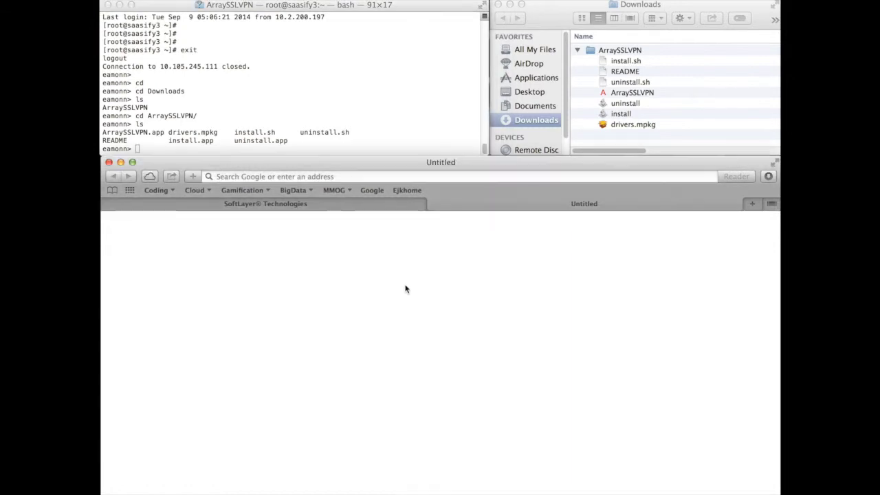
pyautogui.click(114, 204)
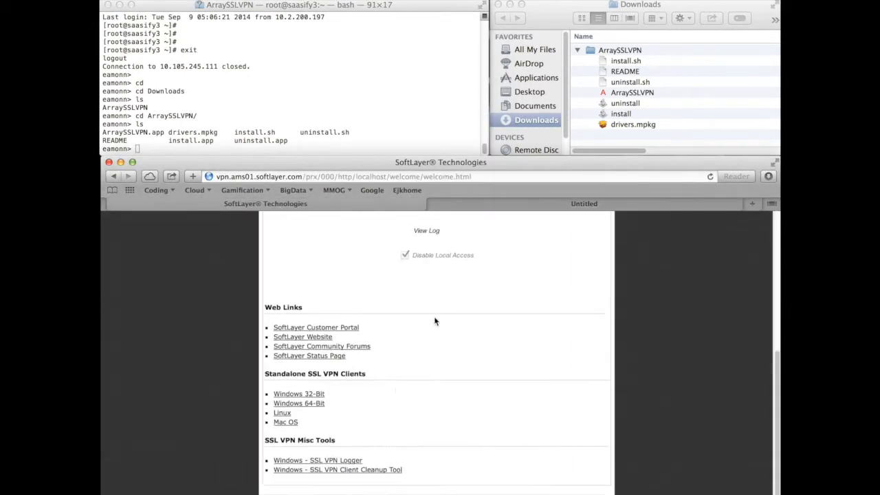
pyautogui.scroll(10, 435, 321)
pyautogui.click(599, 310)
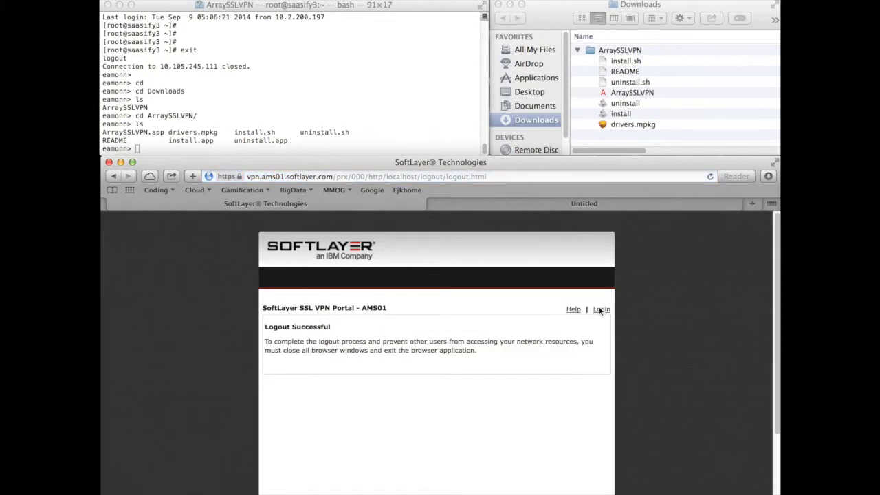
pyautogui.click(276, 100)
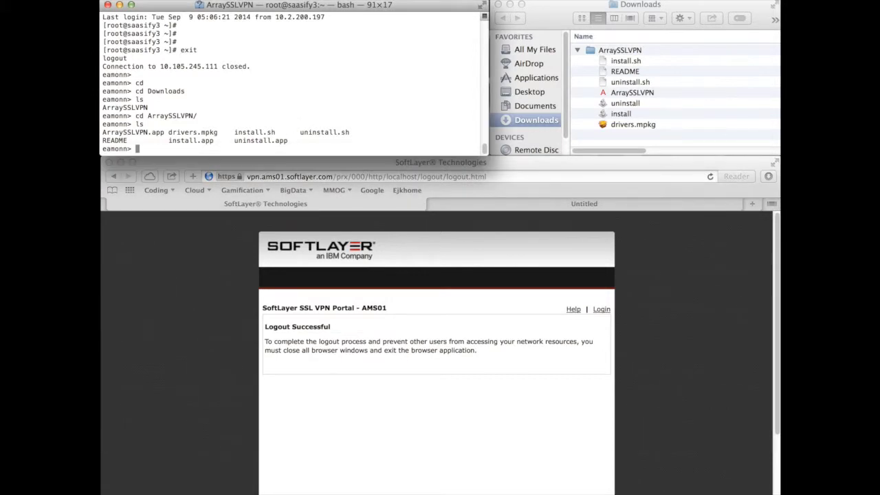
pyautogui.click(256, 481)
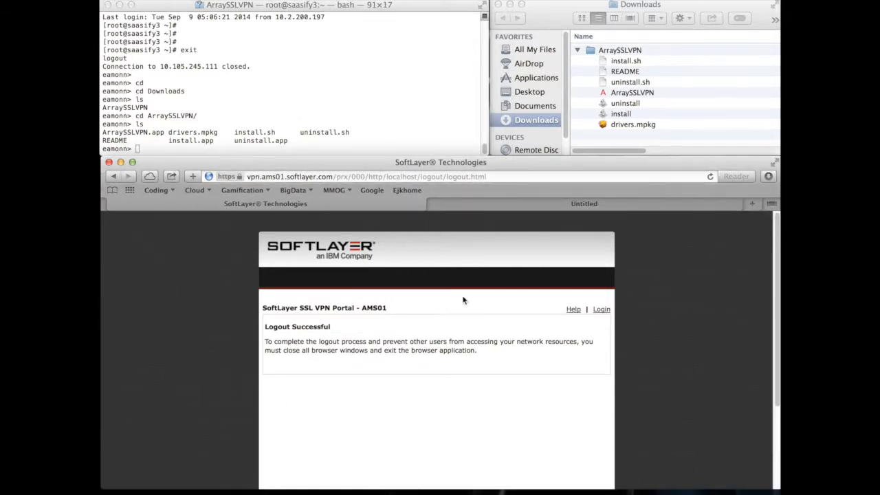
pyautogui.click(285, 119)
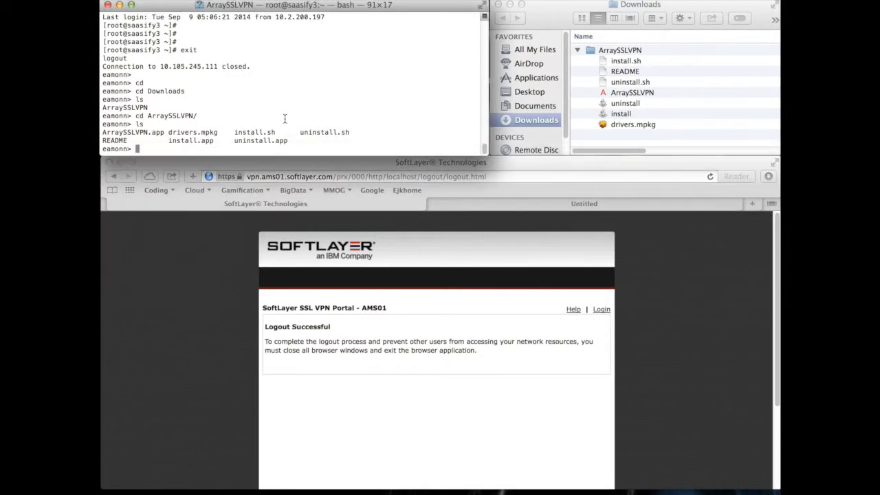
pyautogui.press('Up')
pyautogui.press('Up')
pyautogui.press('Up')
pyautogui.press('Up')
pyautogui.press('Up')
pyautogui.press('Up')
pyautogui.press('Return')
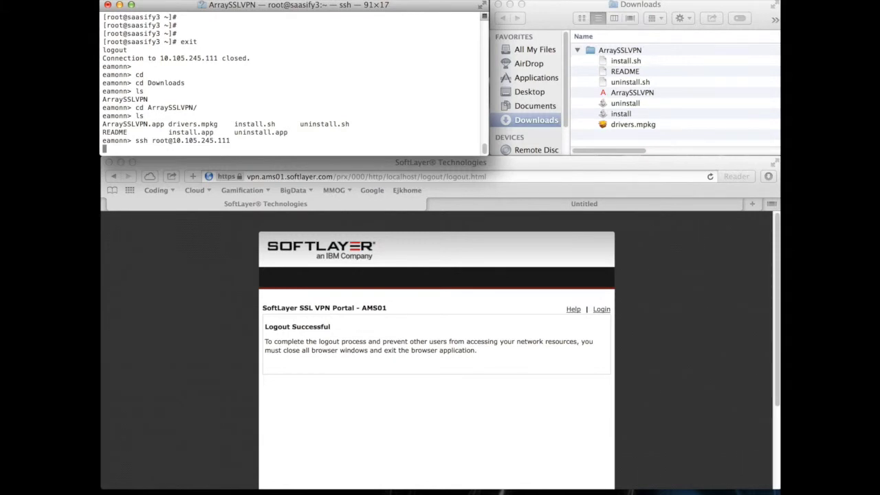
pyautogui.hotkey('ctrl', 'x')
pyautogui.hotkey('ctrl', 'c')
pyautogui.press('Return')
pyautogui.press('Return')
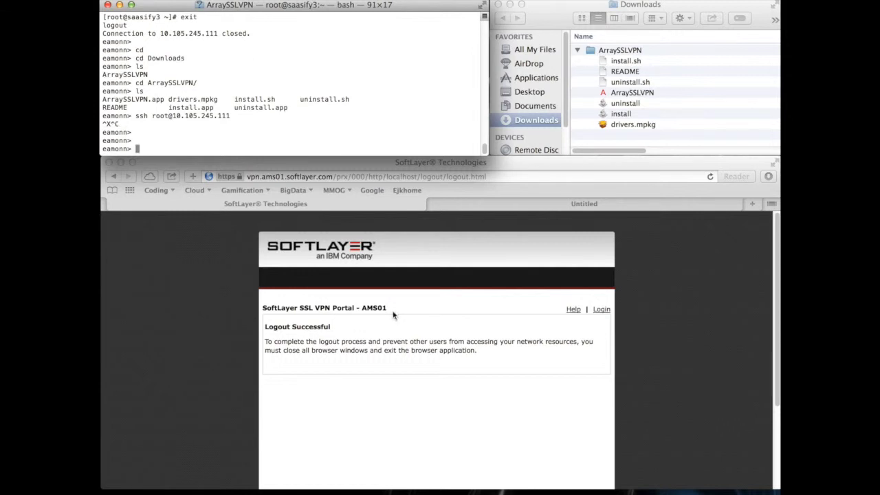
pyautogui.click(114, 204)
pyautogui.click(114, 204)
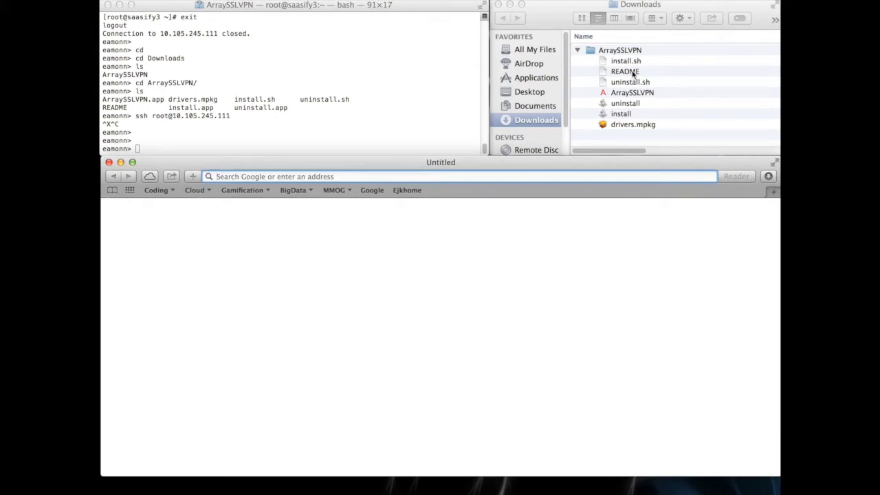
# Check the directory with pwd, then run sudo ./install.sh with the administrator password
pyautogui.click(222, 123)
pyautogui.write('pwd')
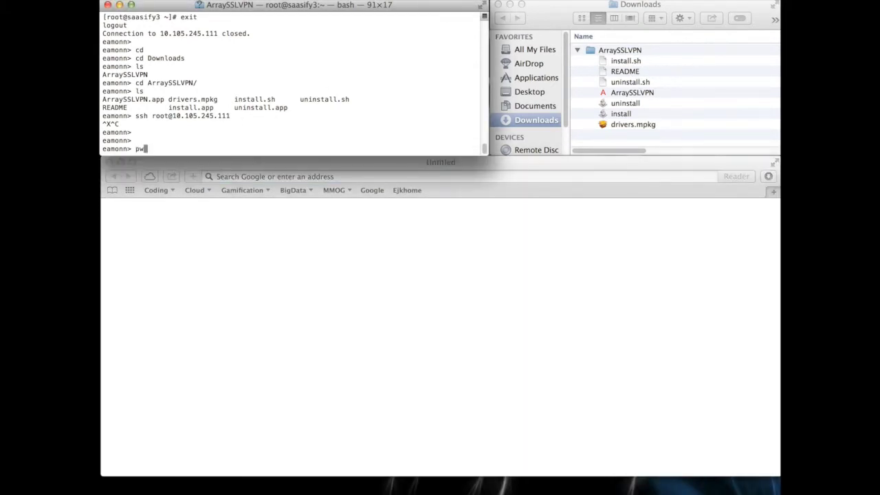
pyautogui.press('Return')
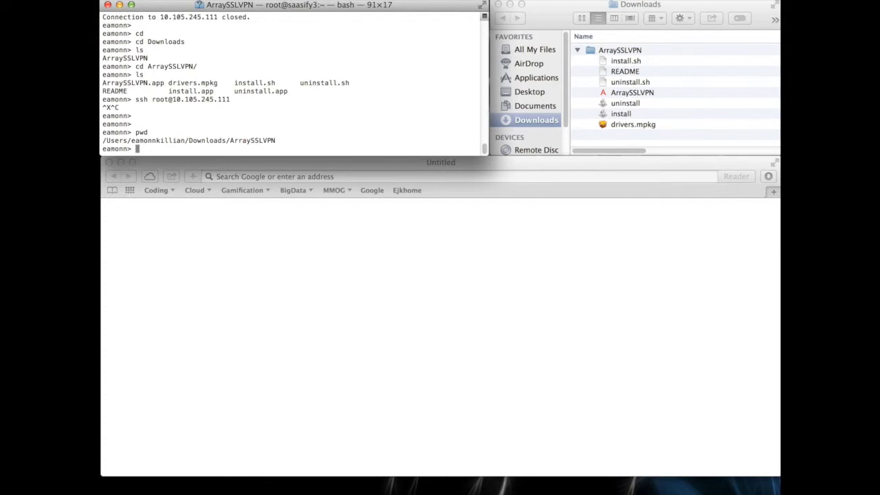
pyautogui.write('sudo ./install.sh')
pyautogui.press('Return')
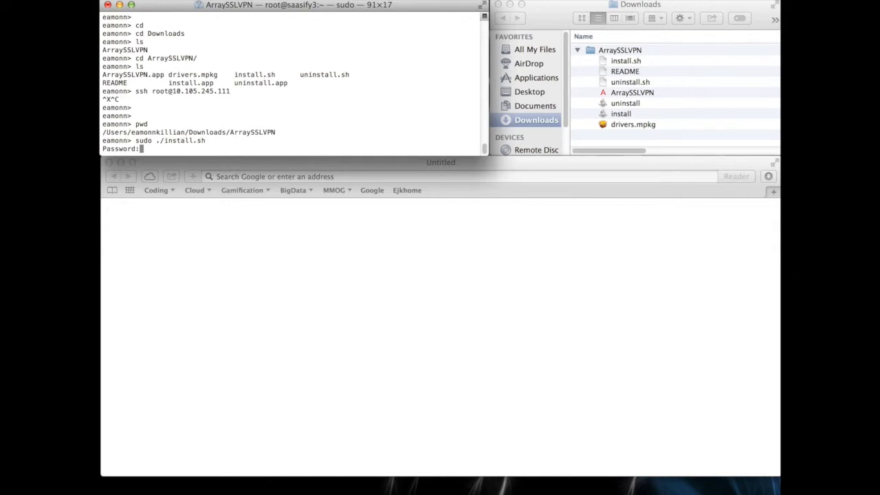
pyautogui.press('Return')
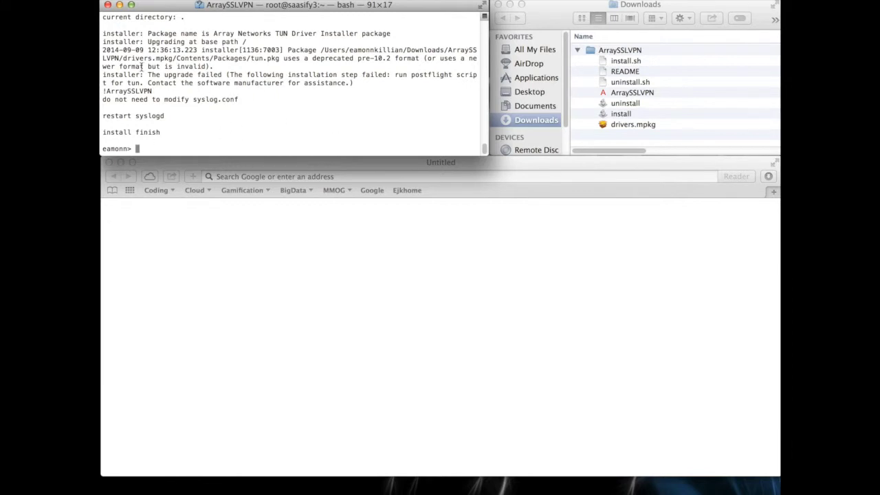
pyautogui.moveTo(127, 49); pyautogui.dragTo(264, 88)
pyautogui.click(279, 110)
# Launch the ArraySSLVPN application from the Downloads folder
pyautogui.press('super+space')
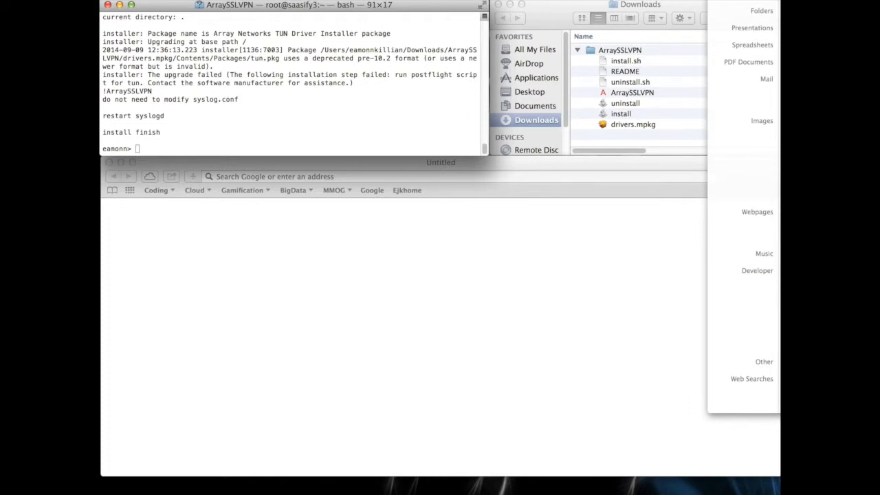
pyautogui.press('Escape')
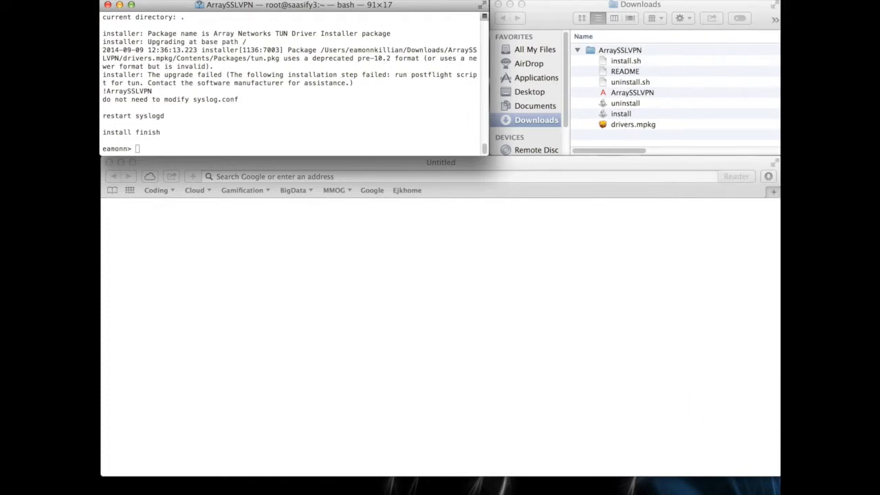
pyautogui.click(267, 116)
pyautogui.press('Return')
pyautogui.press('Return')
pyautogui.press('Return')
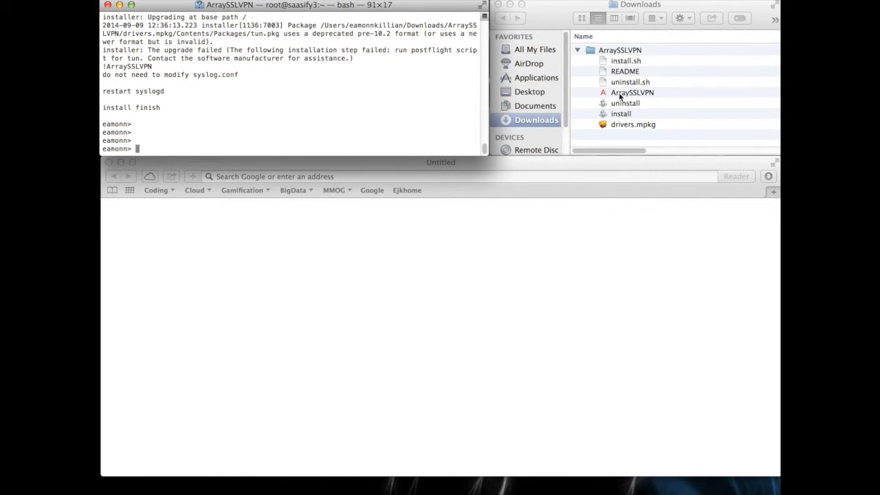
pyautogui.click(620, 96)
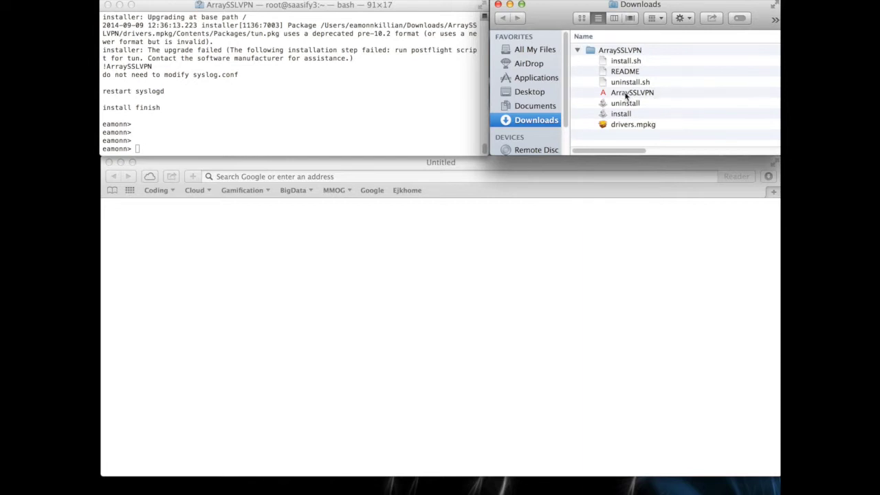
pyautogui.doubleClick(636, 92)
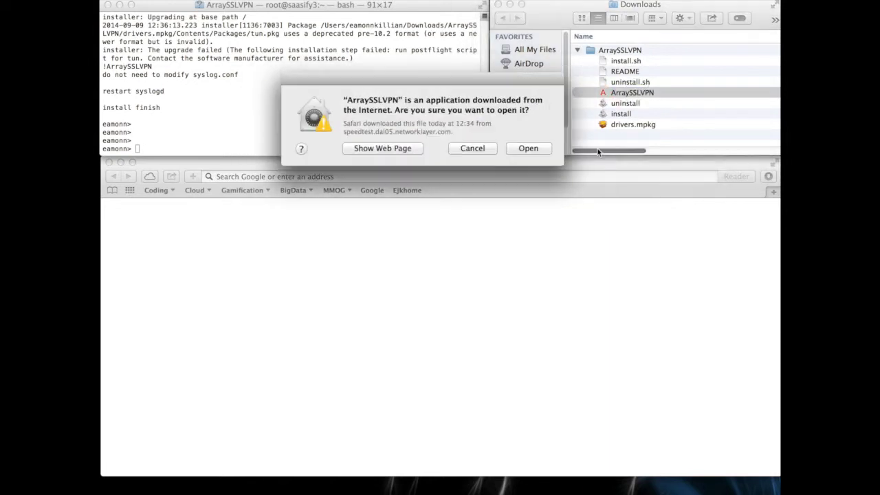
# Open ArraySSLVPN past the downloaded-app warning, then retry ssh to 10.105.245.111 and abort it
pyautogui.click(521, 149)
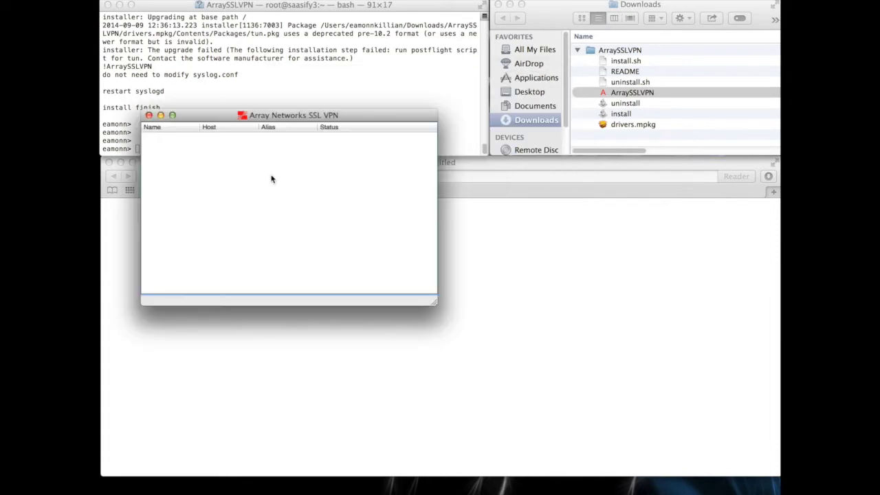
pyautogui.moveTo(251, 116); pyautogui.dragTo(305, 164)
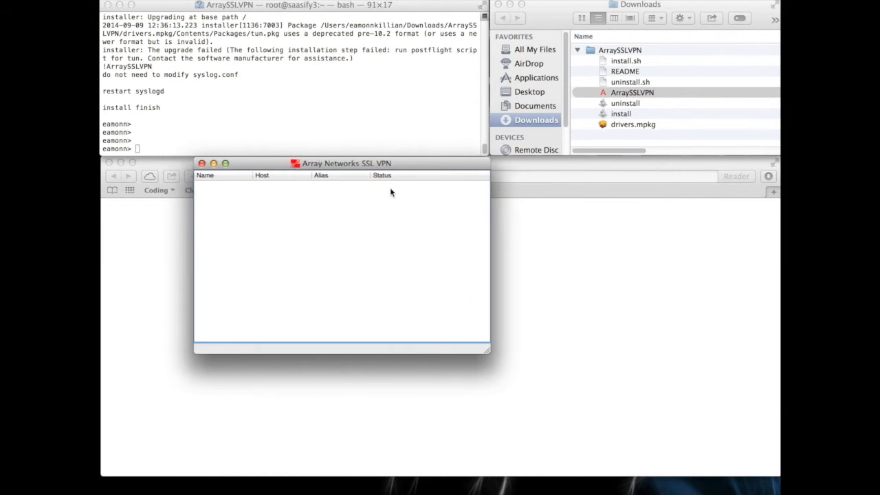
pyautogui.click(250, 96)
pyautogui.press('Up')
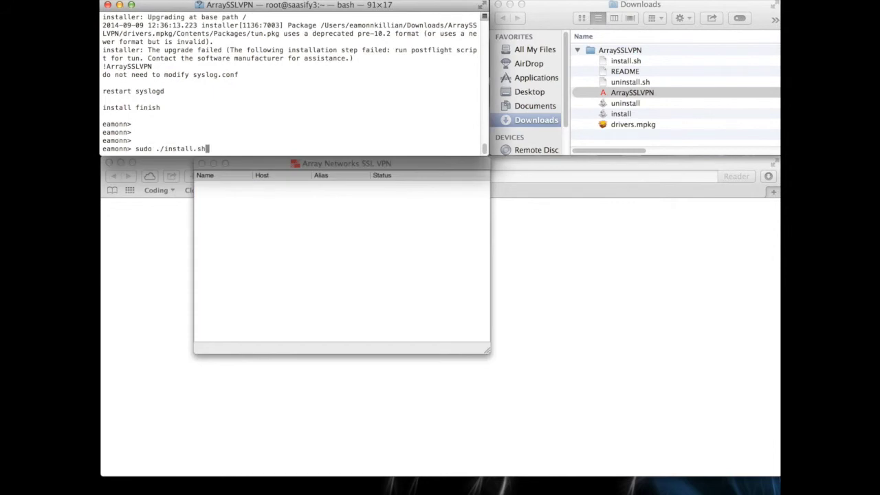
pyautogui.press('Up')
pyautogui.press('Up')
pyautogui.press('Up')
pyautogui.press('Return')
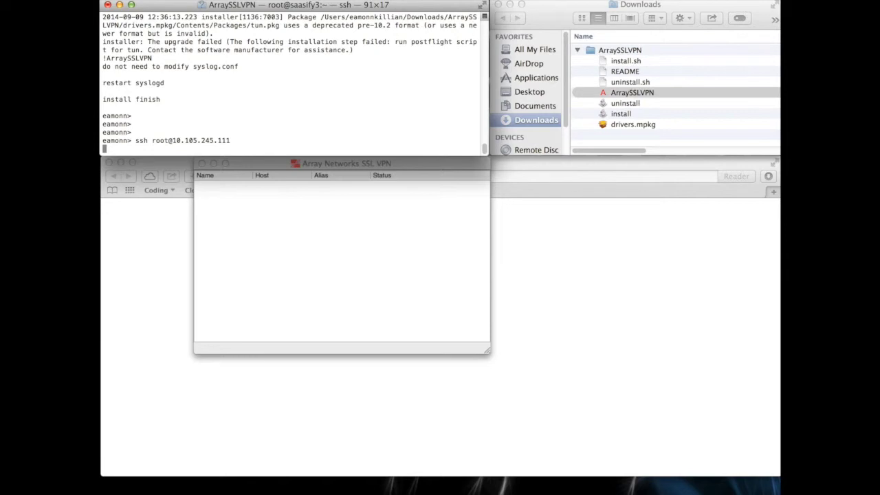
pyautogui.hotkey('ctrl', 'c')
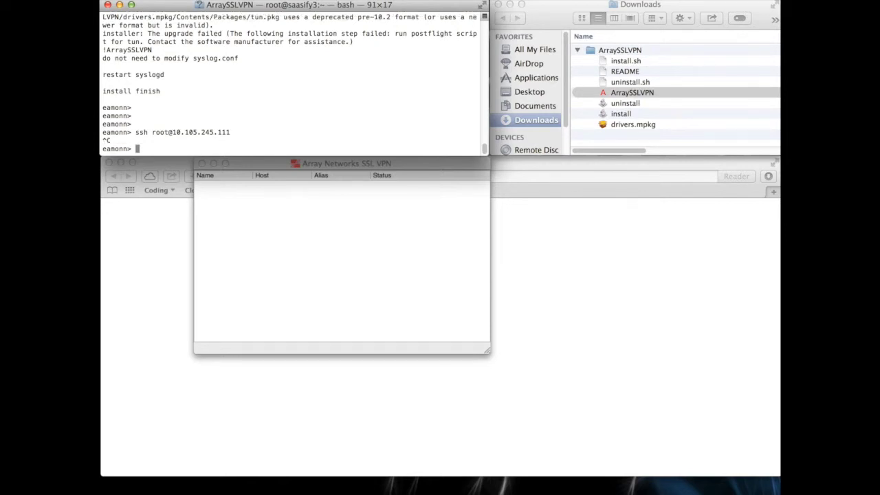
pyautogui.moveTo(274, 165); pyautogui.dragTo(177, 167)
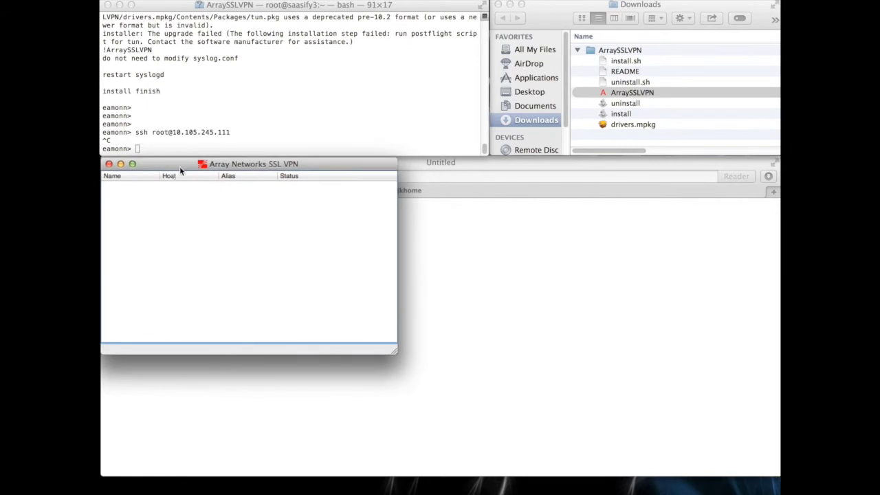
# Create a new VPN profile named 'test' with host vpn.ams01.softlayer.com
pyautogui.rightClick(205, 198)
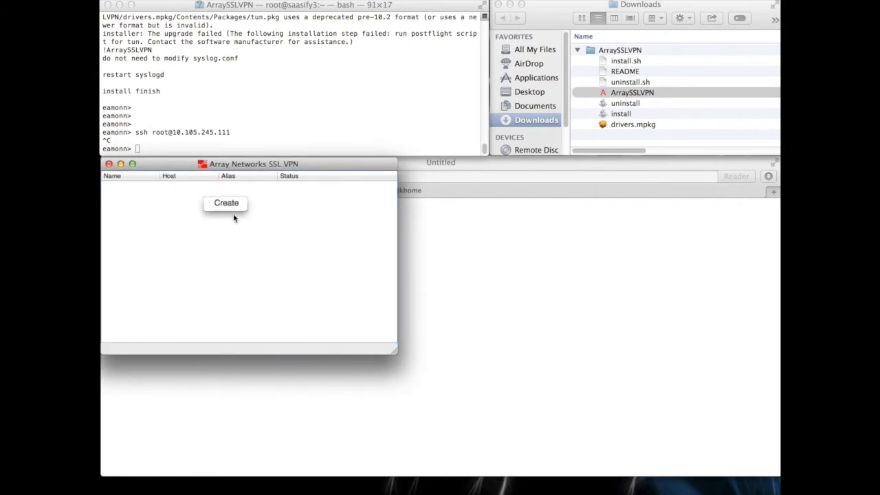
pyautogui.click(231, 205)
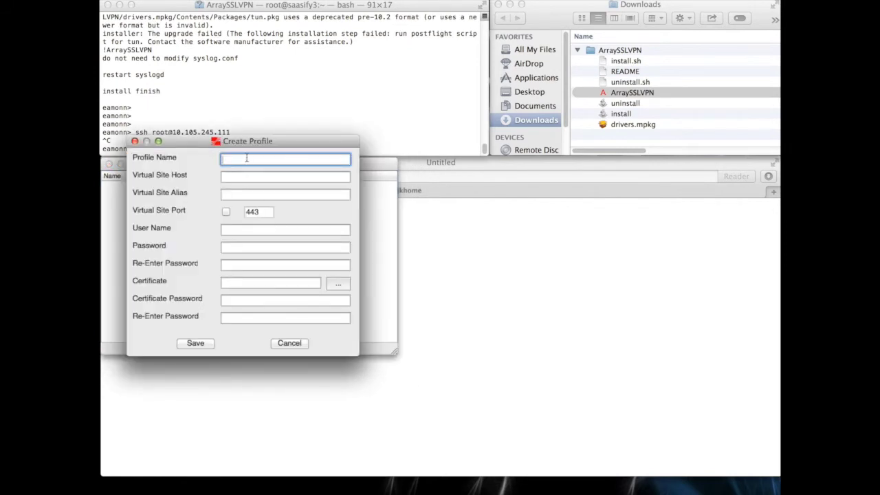
pyautogui.write('test')
pyautogui.press('Tab')
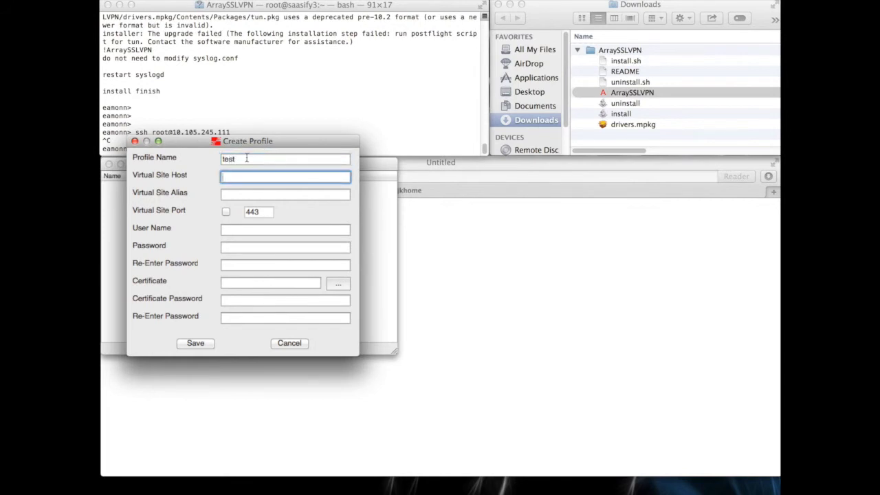
pyautogui.write('vpn.ams01.softlayer.com')
# Enter the account's user name and password twice, then save the test profile
pyautogui.click(240, 230)
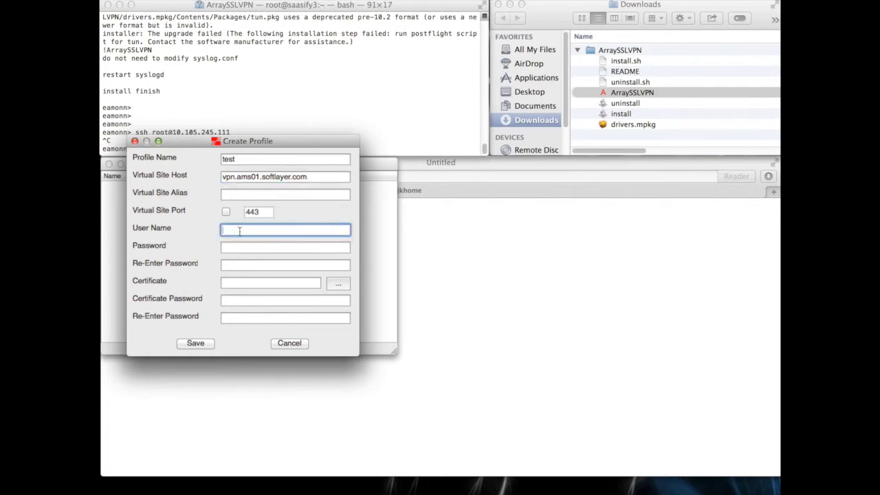
pyautogui.write('eamonn')
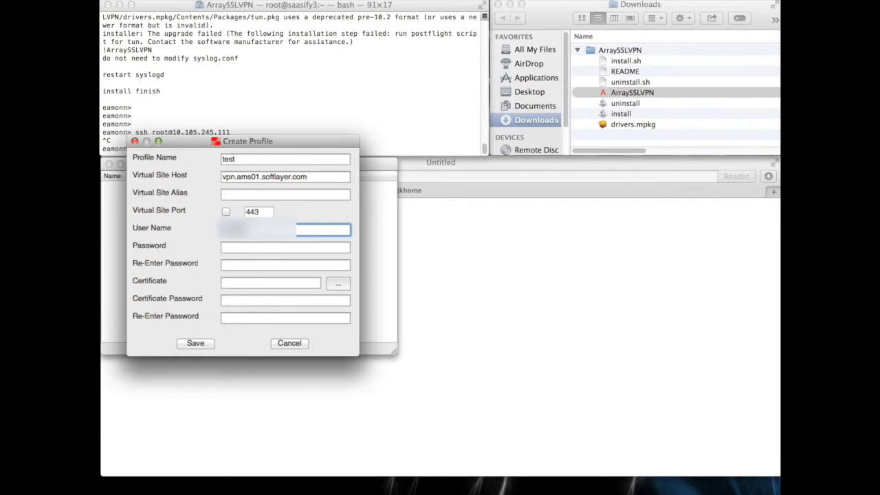
pyautogui.click(285, 247)
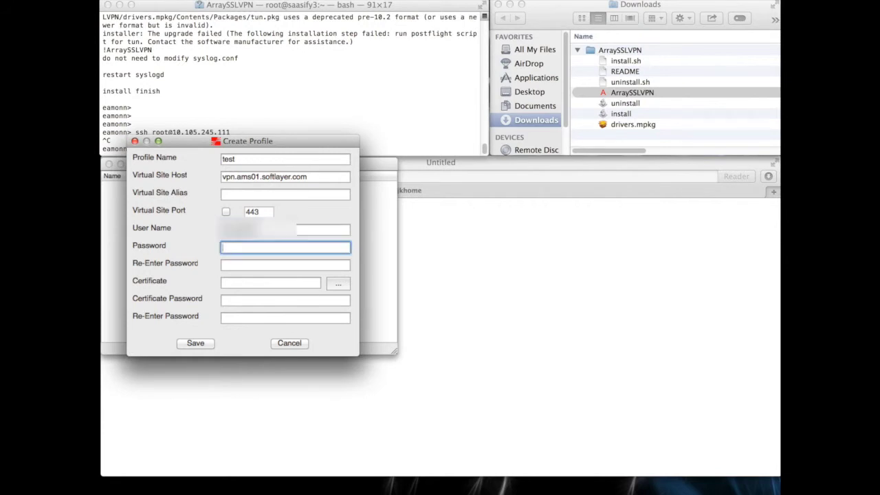
pyautogui.write('••••••••••••')
pyautogui.press('Tab')
pyautogui.write('••••••')
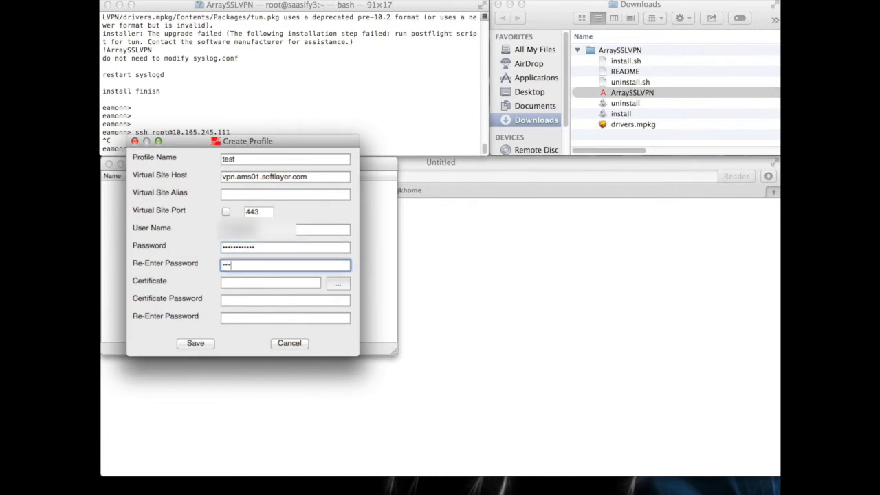
pyautogui.write('••••••')
pyautogui.click(196, 342)
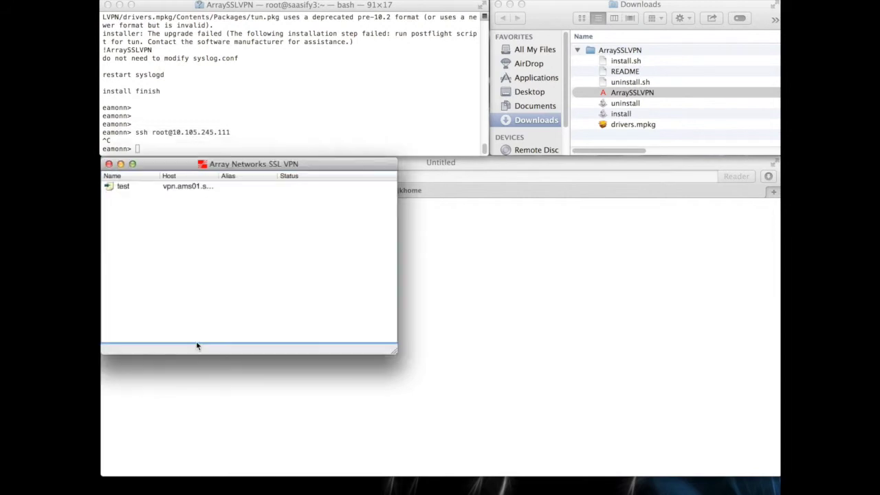
# Connect the test VPN profile and SSH as root to 10.105.245.111
pyautogui.rightClick(201, 187)
pyautogui.click(220, 220)
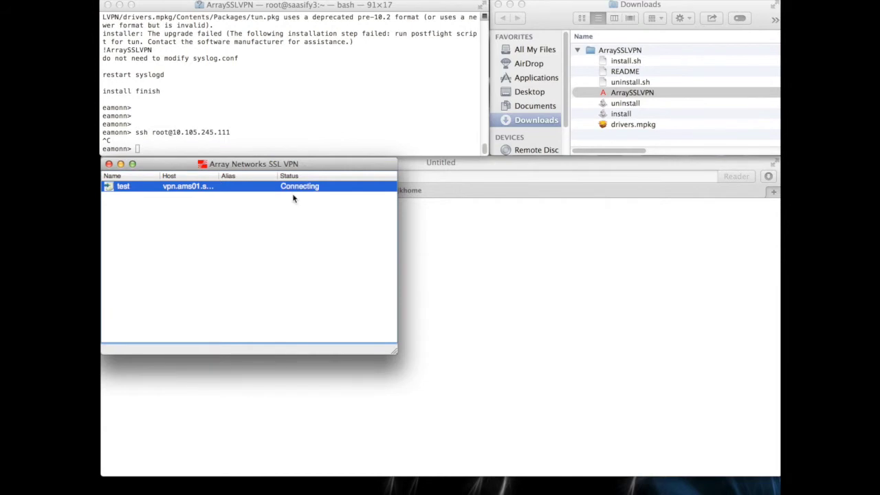
pyautogui.click(303, 147)
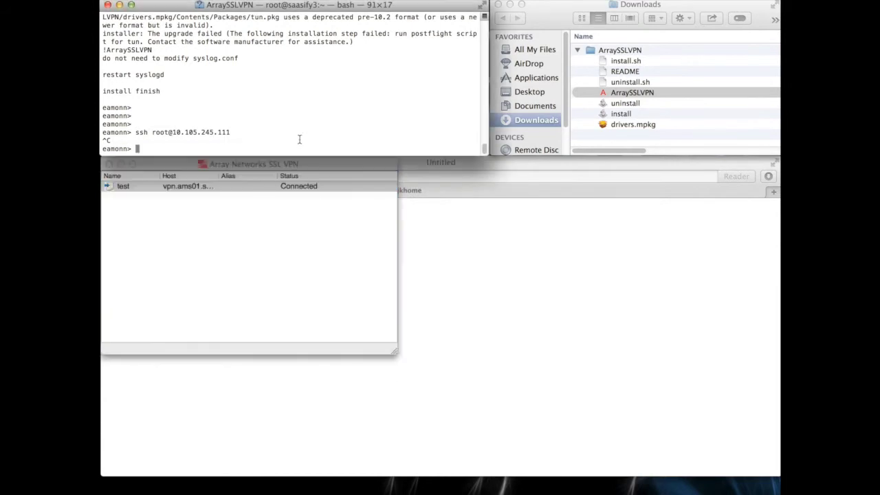
pyautogui.press('Up')
pyautogui.press('Return')
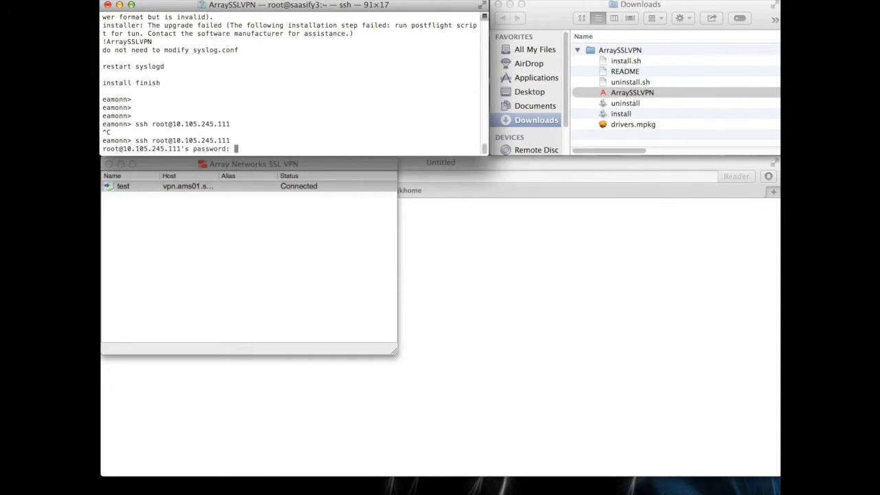
pyautogui.press('Return')
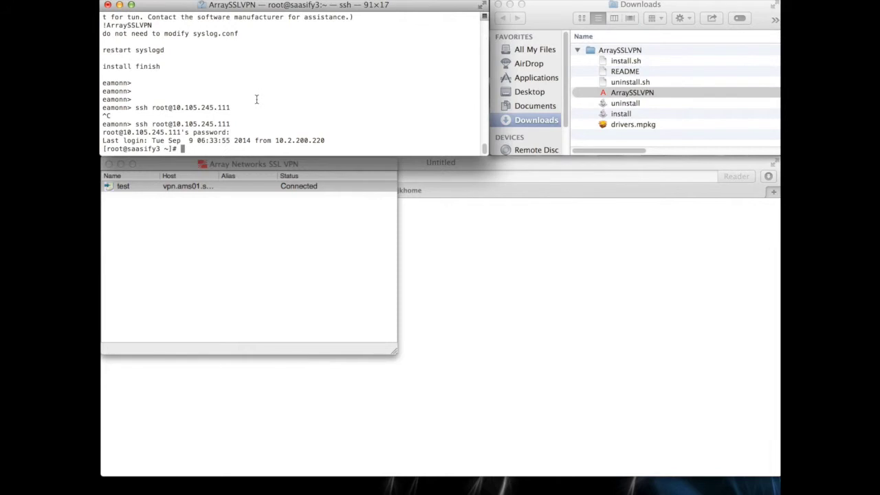
# Close the empty Safari window and exit the server's ssh session
pyautogui.click(580, 284)
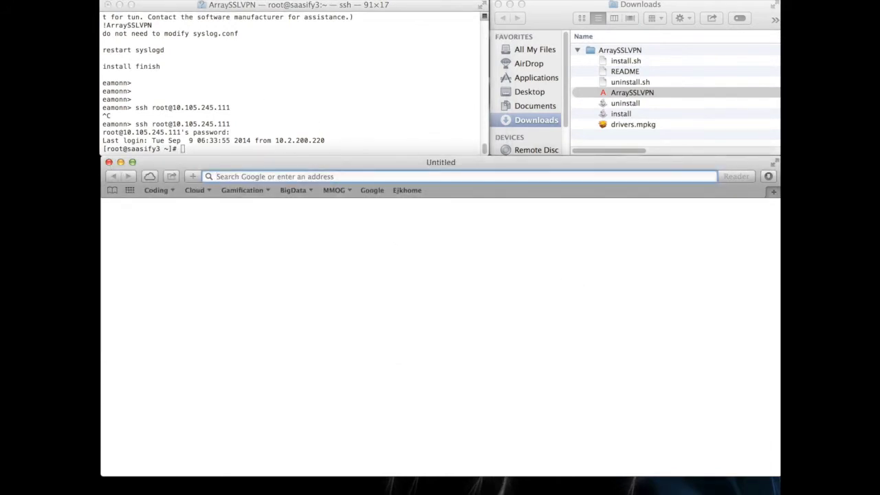
pyautogui.press('super+w')
pyautogui.click(283, 108)
pyautogui.press('Return')
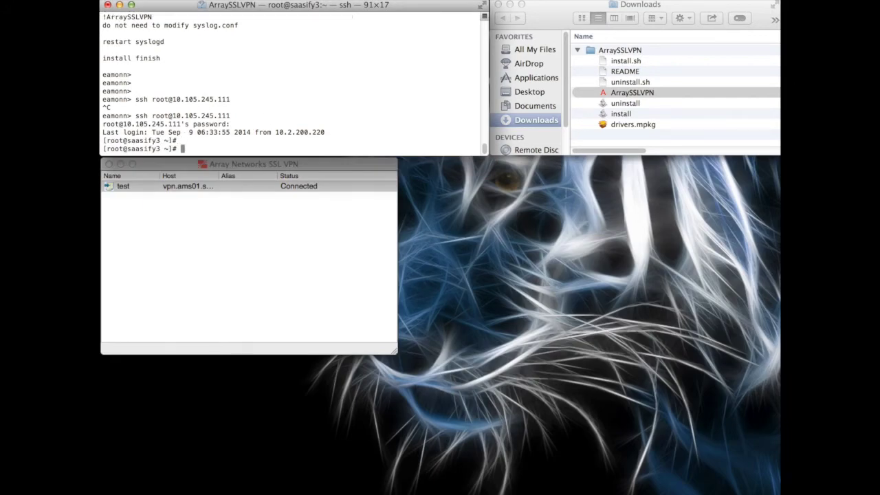
pyautogui.press('Return')
pyautogui.write('exit')
pyautogui.press('Return')
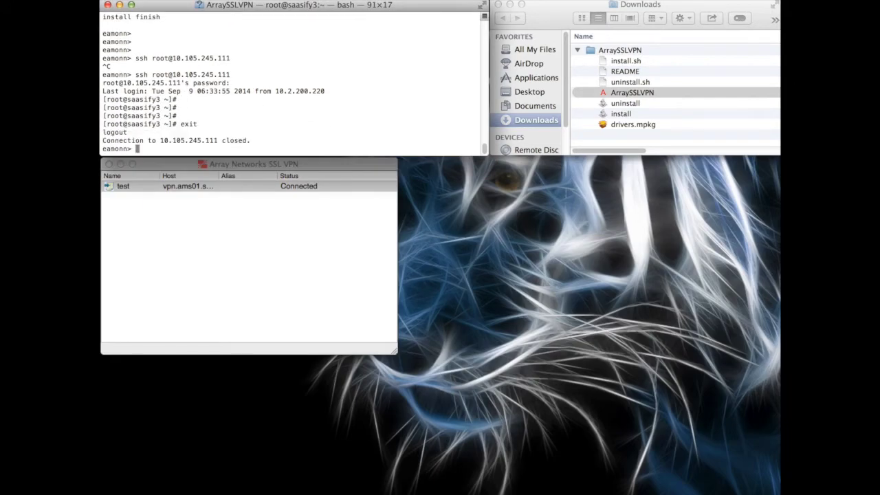
pyautogui.press('Up')
pyautogui.press('Return')
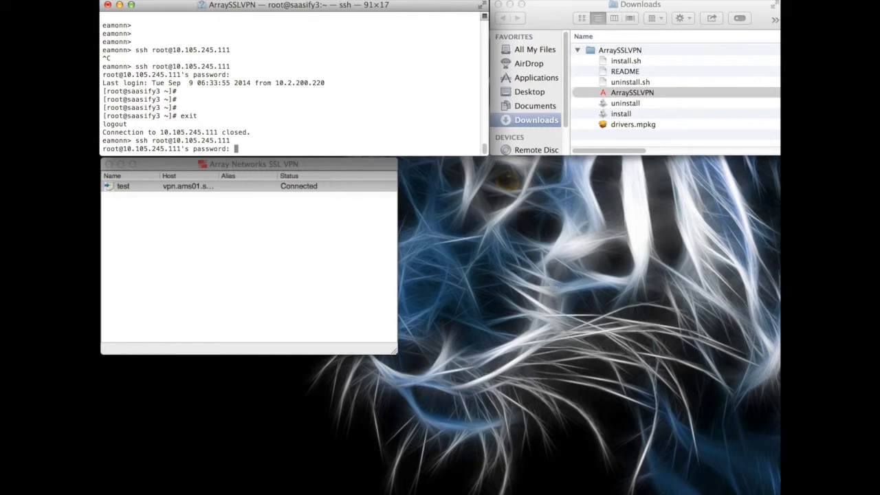
pyautogui.press('Return')
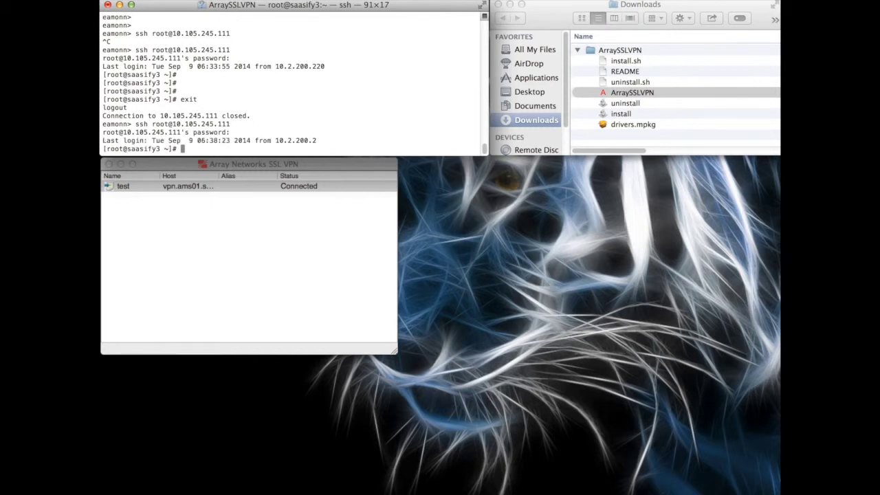
pyautogui.click(167, 288)
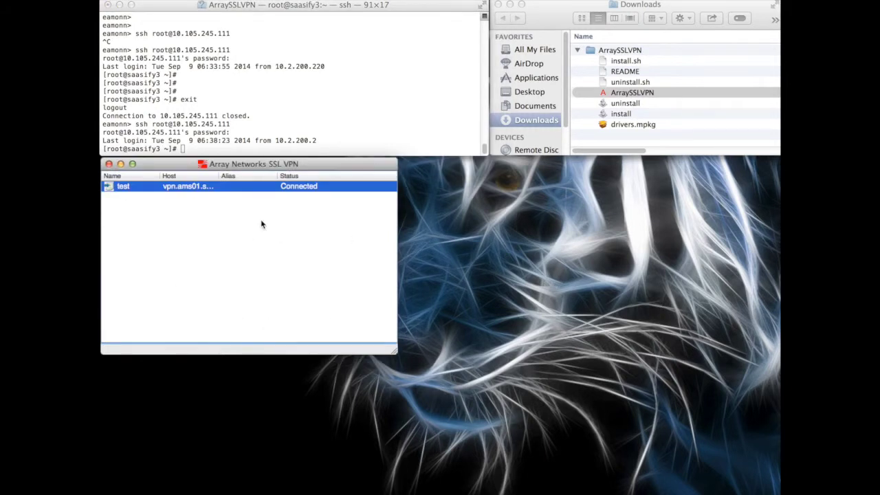
# Disconnect test, then enable auto-connect on launch and auto-reconnect every 10 seconds, 0 retries
pyautogui.rightClick(201, 211)
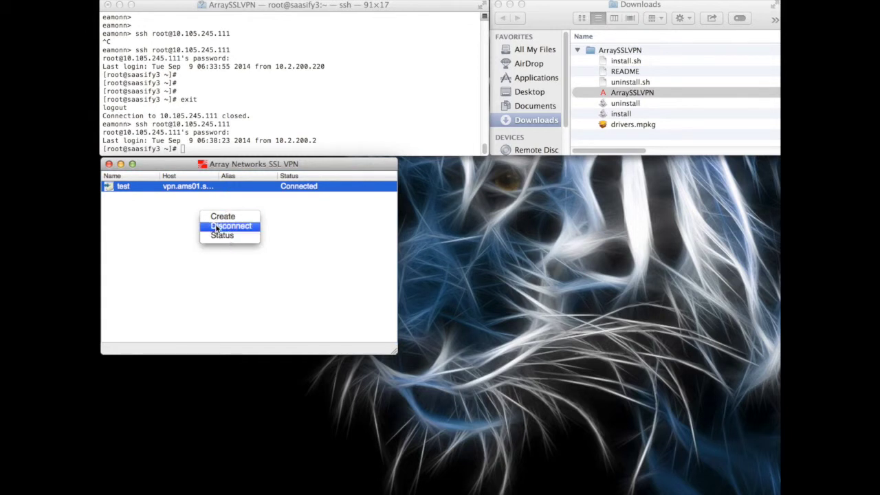
pyautogui.click(215, 228)
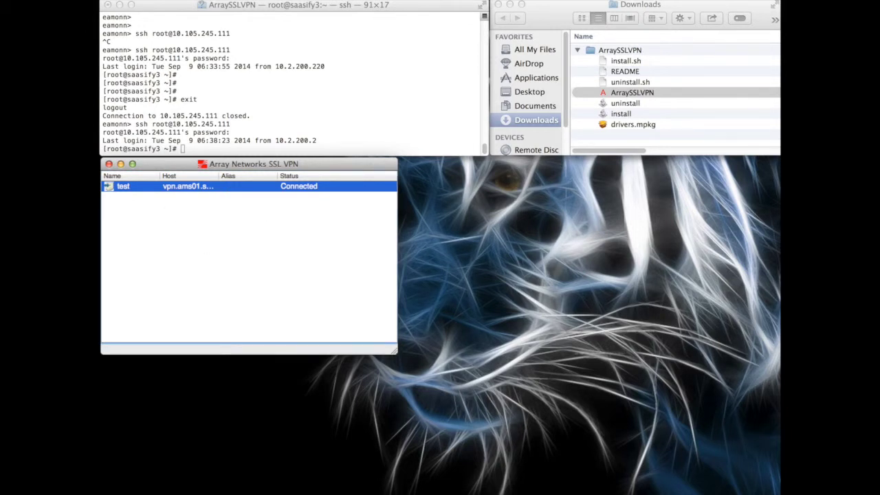
pyautogui.press('super+comma')
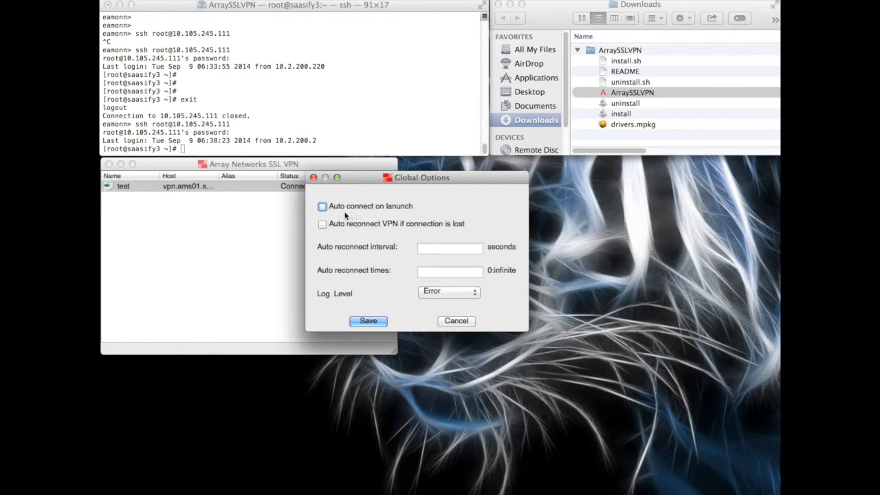
pyautogui.click(322, 207)
pyautogui.click(323, 224)
pyautogui.click(463, 248)
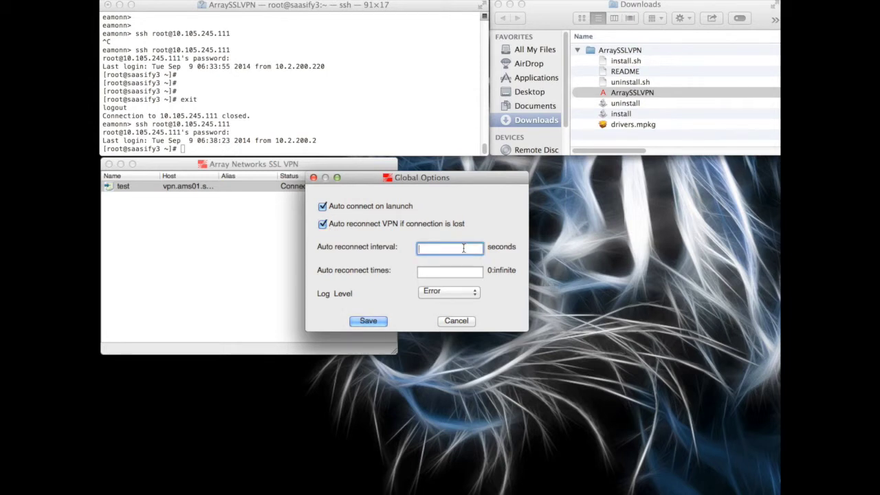
pyautogui.write('10')
pyautogui.click(445, 273)
pyautogui.write('0')
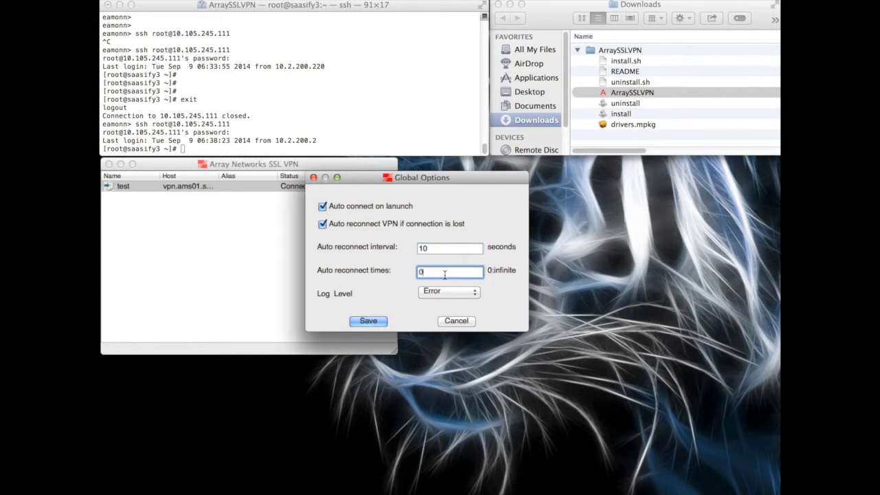
pyautogui.click(369, 323)
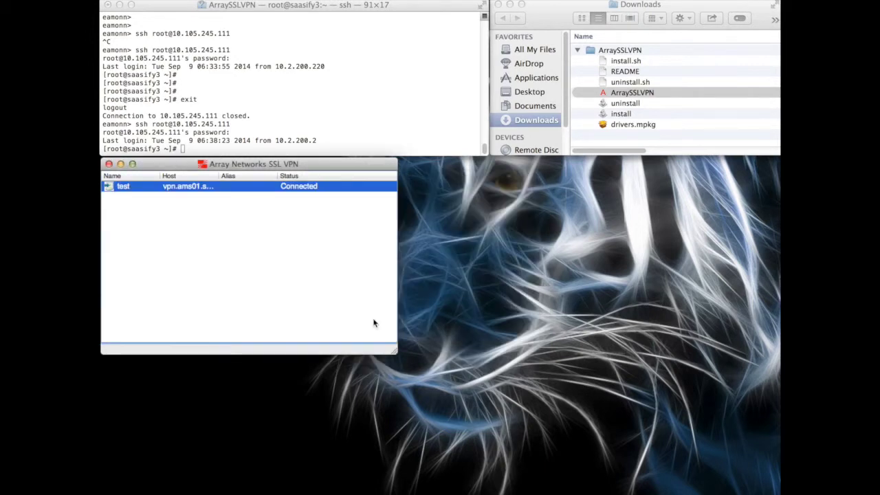
# Disconnect and reconnect the test VPN profile, then close the old ssh Terminal window
pyautogui.rightClick(214, 189)
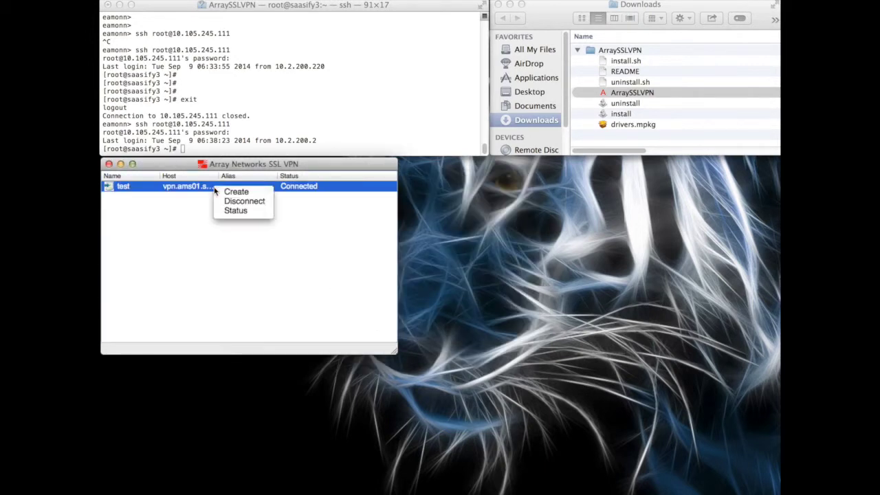
pyautogui.click(246, 211)
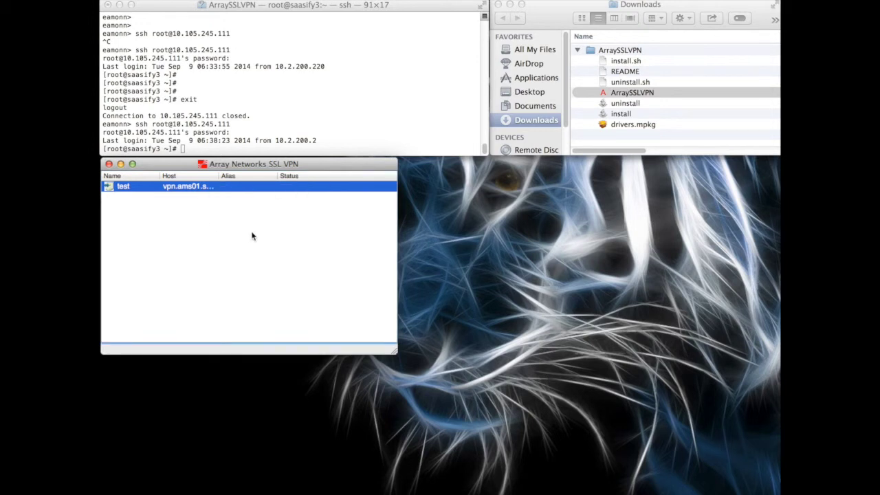
pyautogui.rightClick(231, 184)
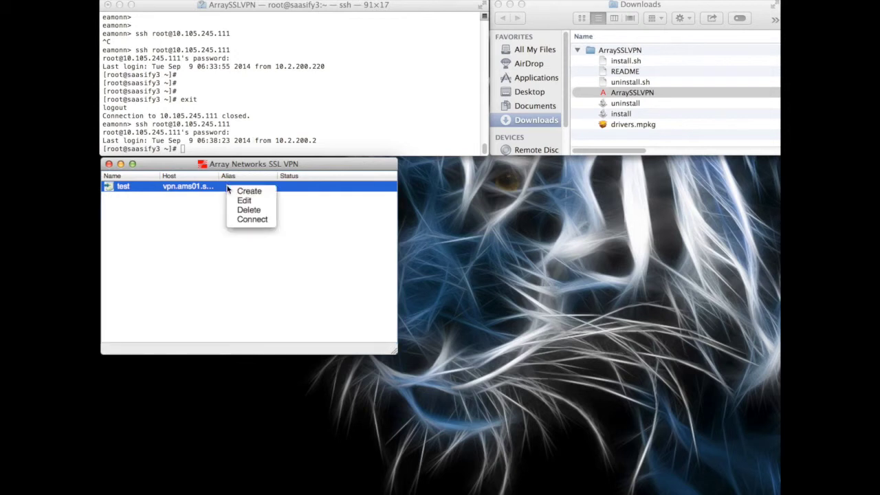
pyautogui.click(258, 219)
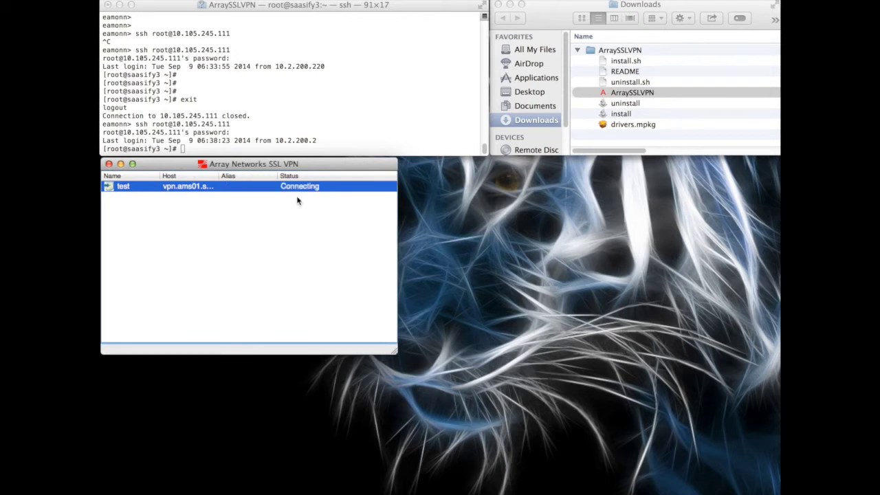
pyautogui.click(249, 125)
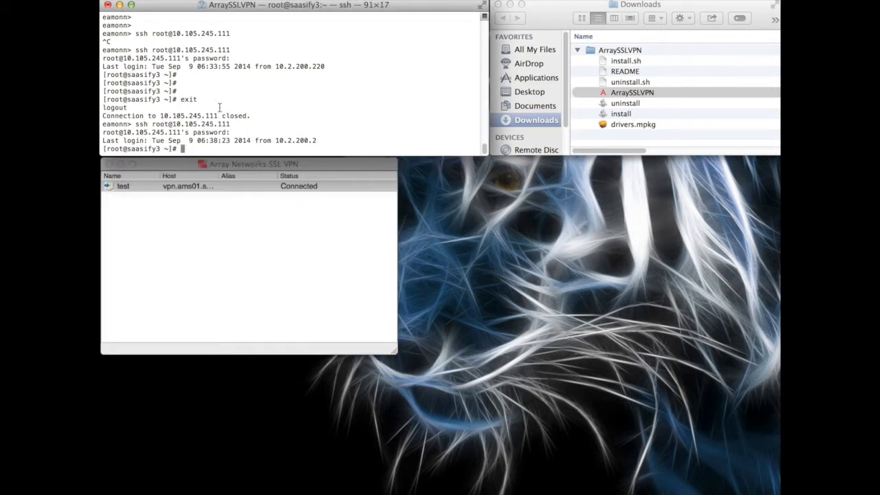
pyautogui.click(107, 5)
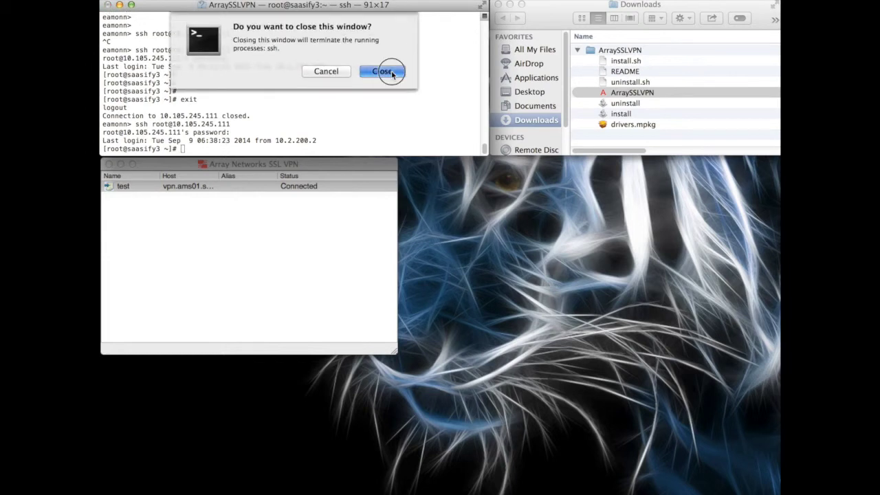
# Close the old Terminal window and open a new one, moved top-left and resized
pyautogui.click(389, 71)
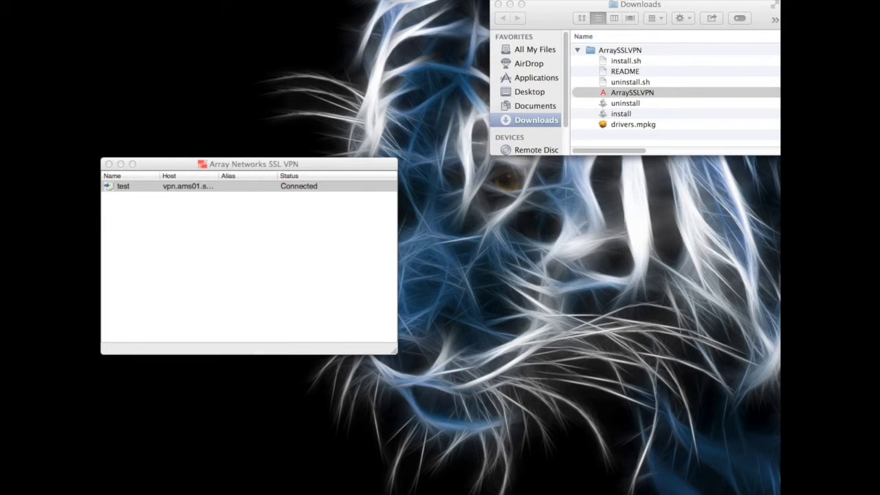
pyautogui.rightClick(457, 489)
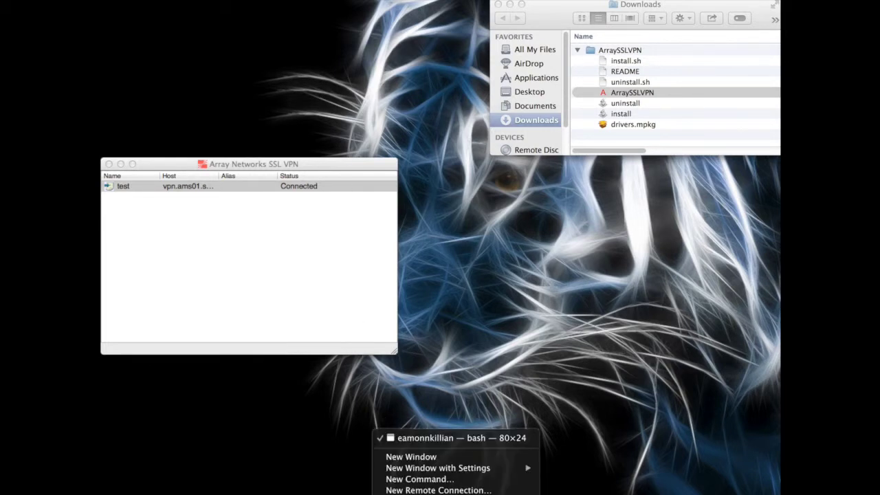
pyautogui.click(426, 457)
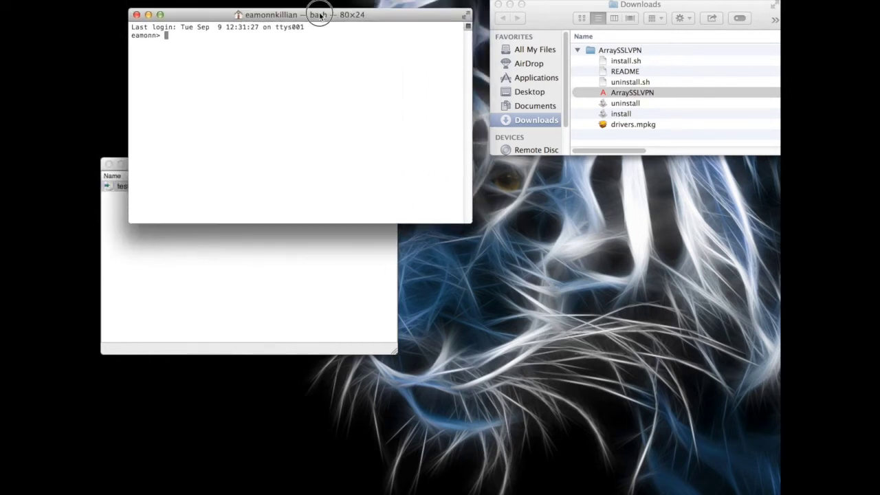
pyautogui.moveTo(319, 7); pyautogui.dragTo(293, 7)
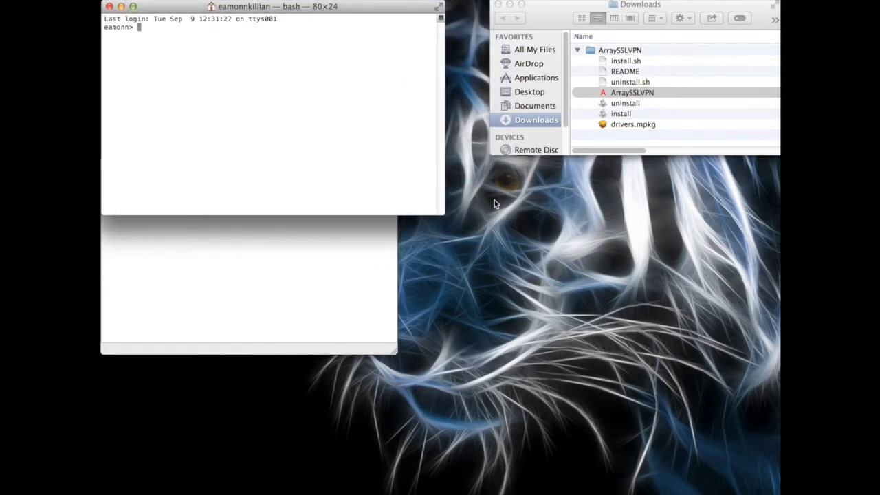
pyautogui.moveTo(444, 203); pyautogui.dragTo(484, 155)
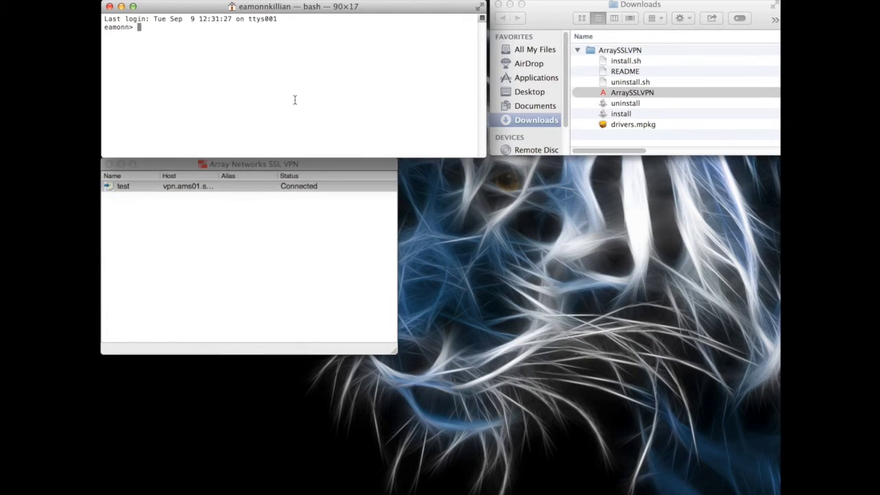
pyautogui.press('super+v')
pyautogui.press('Return')
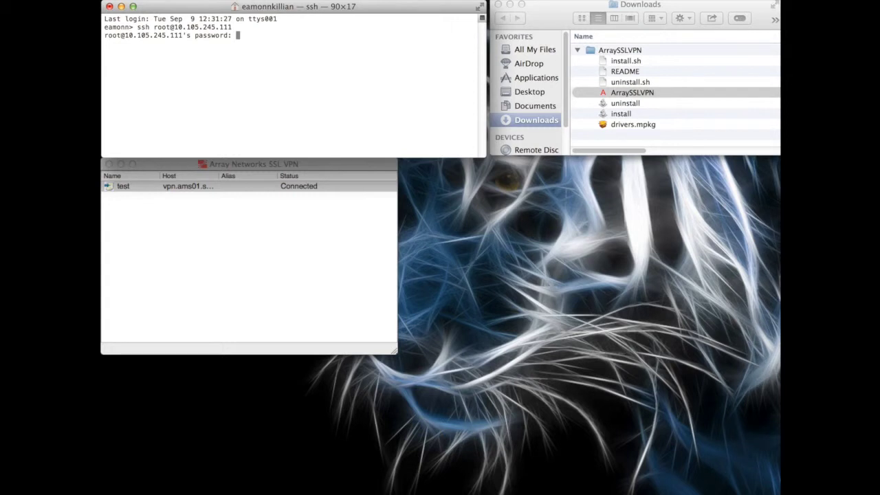
pyautogui.press('Return')
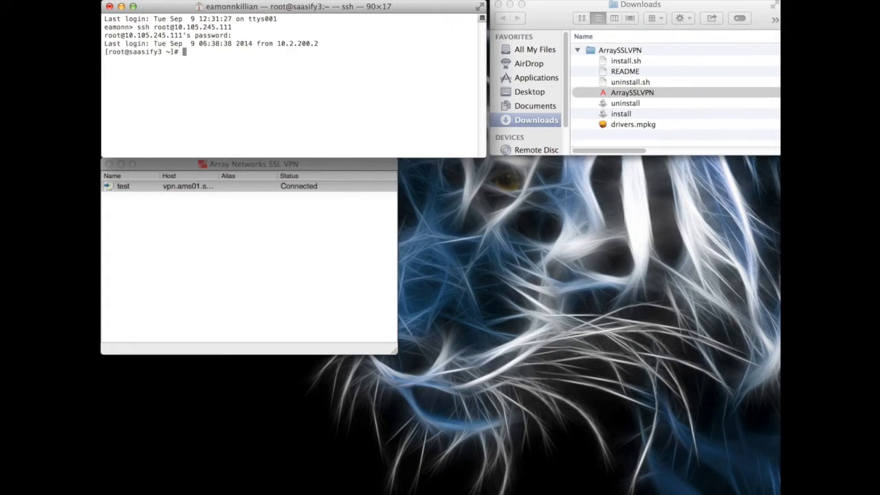
# Disconnect the test VPN connection
pyautogui.click(255, 163)
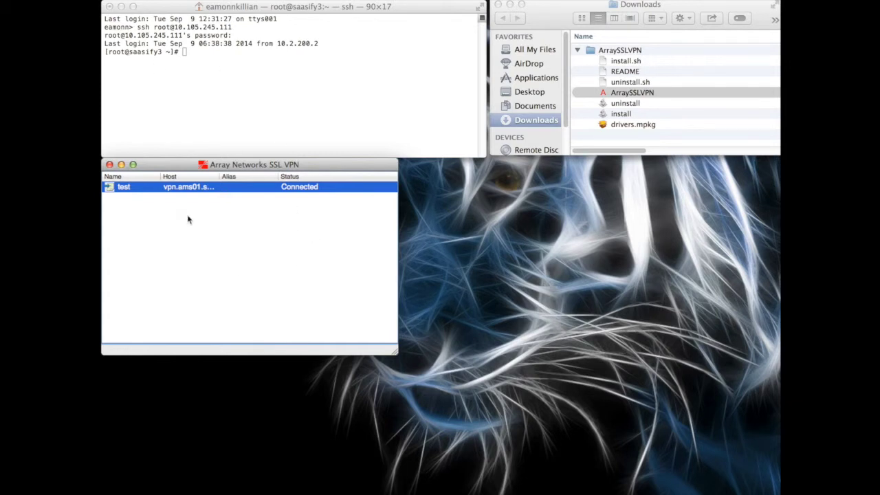
pyautogui.rightClick(256, 193)
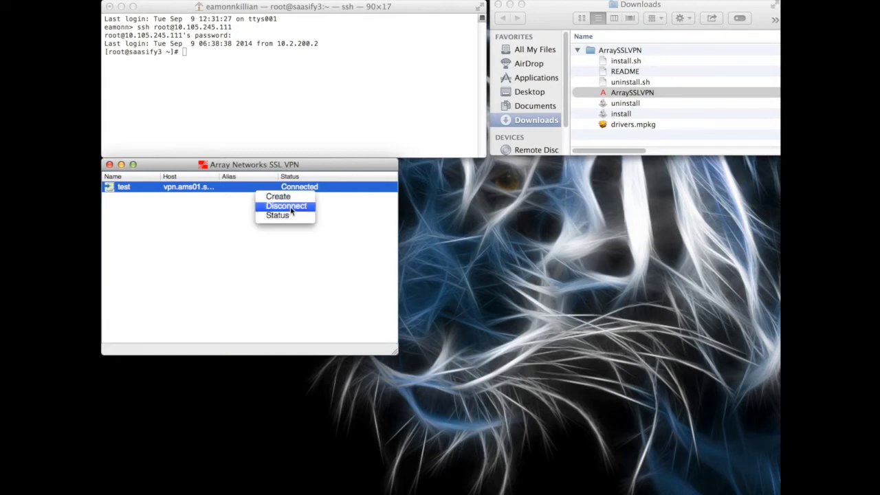
pyautogui.click(291, 207)
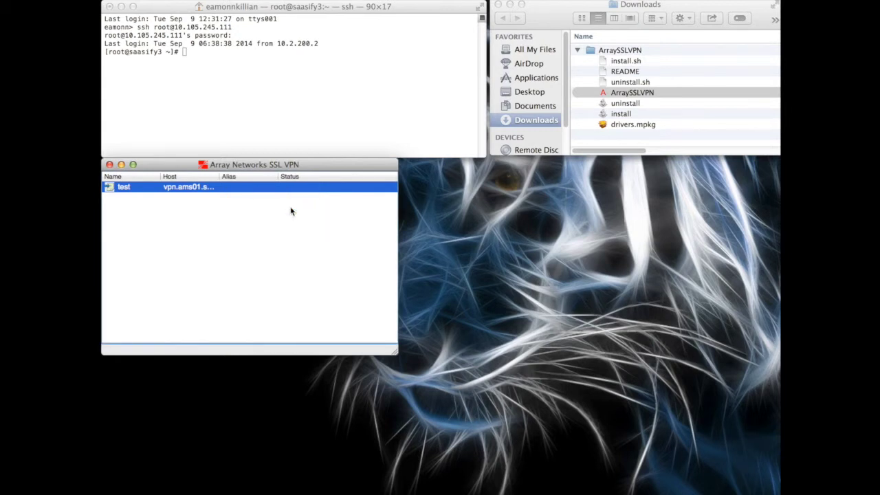
# Close the Terminal window with its SSH session, then close the VPN client
pyautogui.click(249, 108)
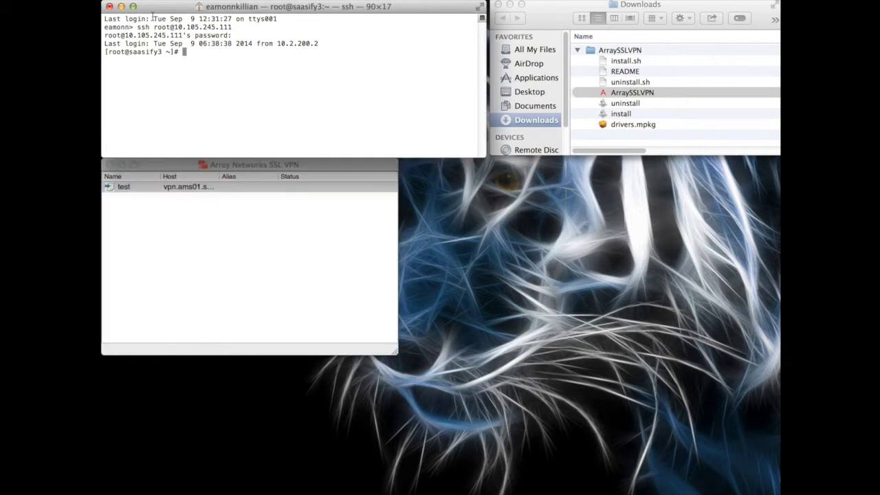
pyautogui.click(109, 6)
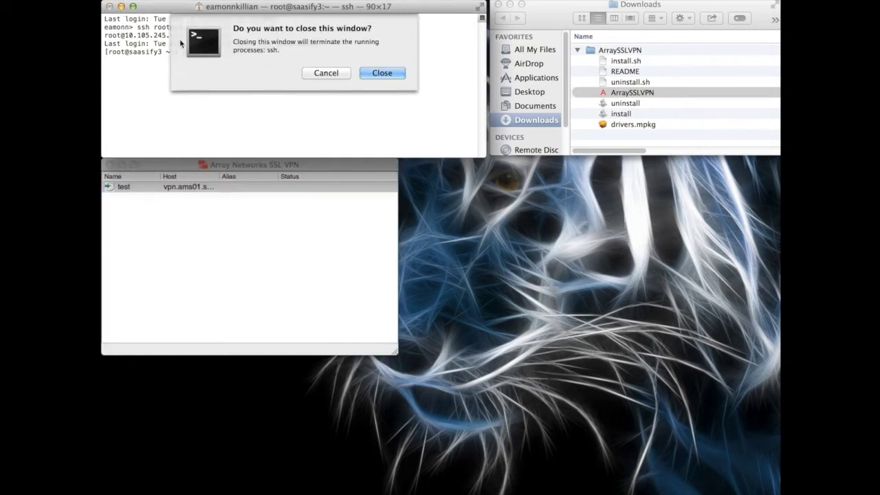
pyautogui.click(377, 72)
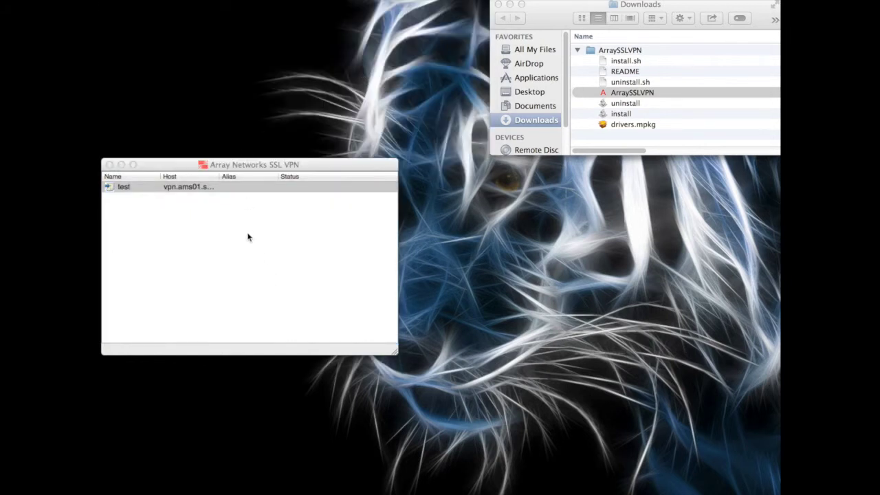
pyautogui.click(110, 165)
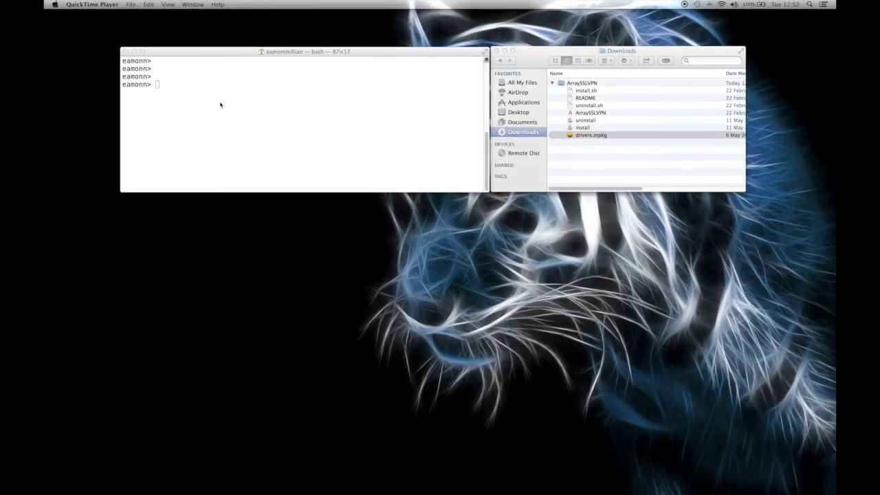
pyautogui.moveTo(421, 490)
pyautogui.click(170, 99)
pyautogui.write('sh')
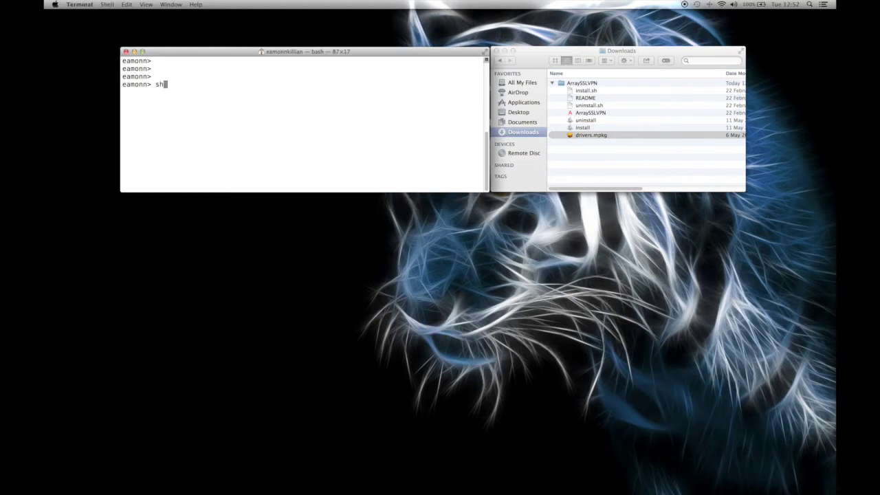
pyautogui.write('h root@10.105.245.111')
pyautogui.press('Return')
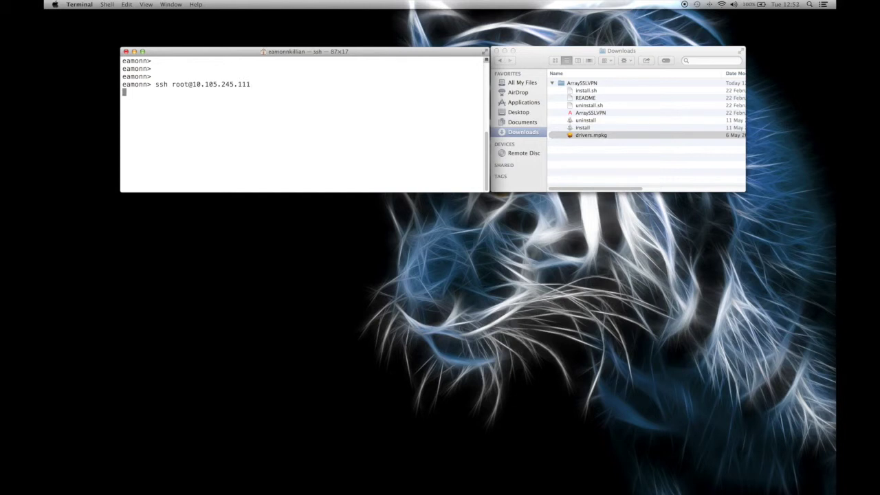
pyautogui.hotkey('ctrl', 'c')
# Copy ArraySSLVPN from Downloads into the Applications folder
pyautogui.moveTo(584, 114); pyautogui.dragTo(516, 103)
pyautogui.click(516, 102)
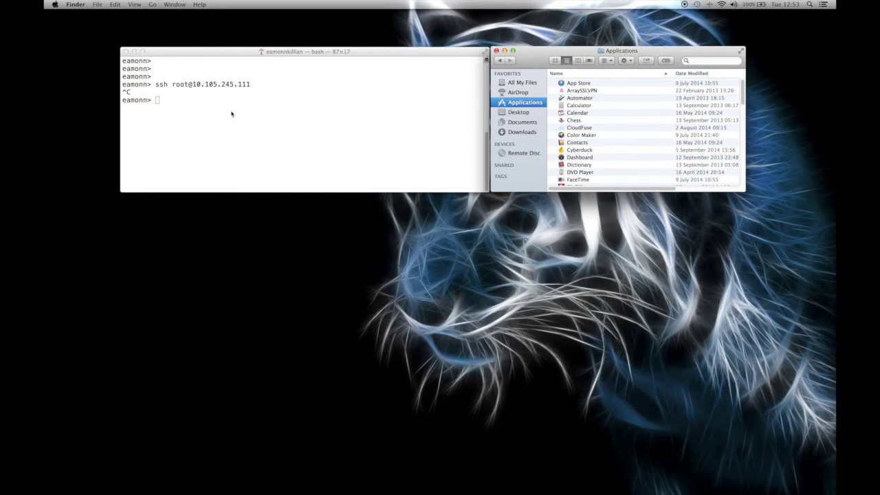
pyautogui.click(232, 113)
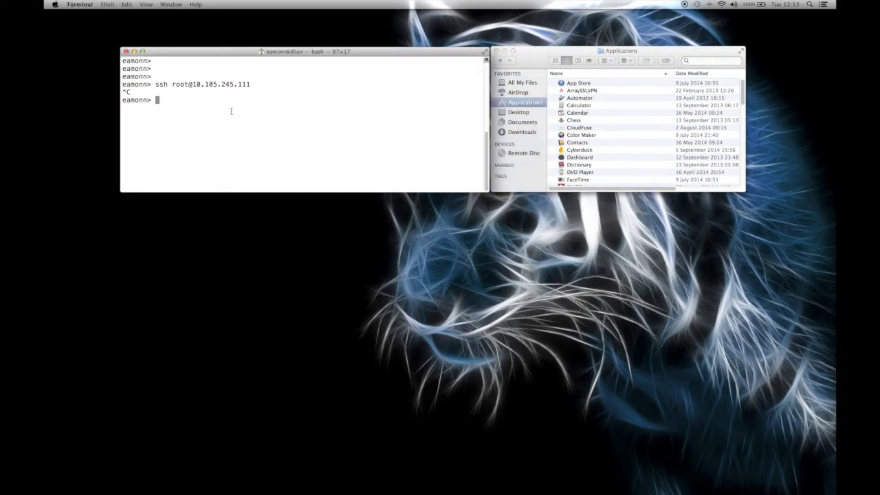
# Open System Preferences' Users & Groups and show the Login Items list
pyautogui.click(55, 5)
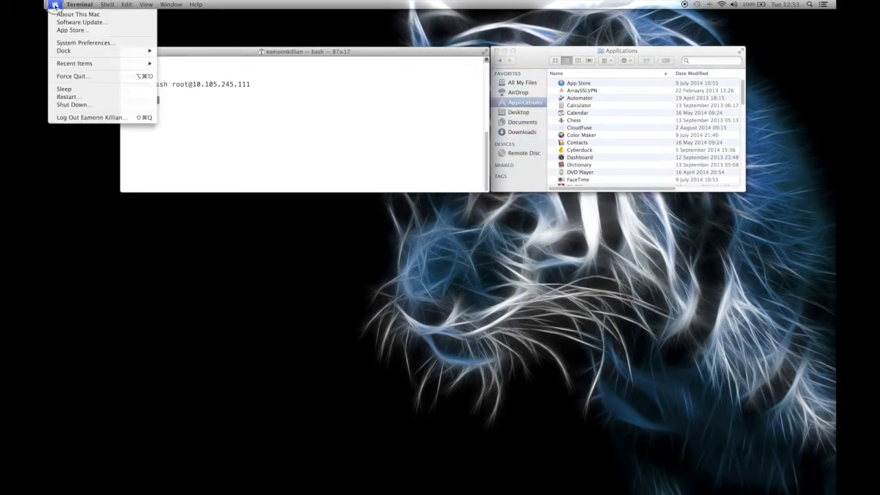
pyautogui.click(81, 44)
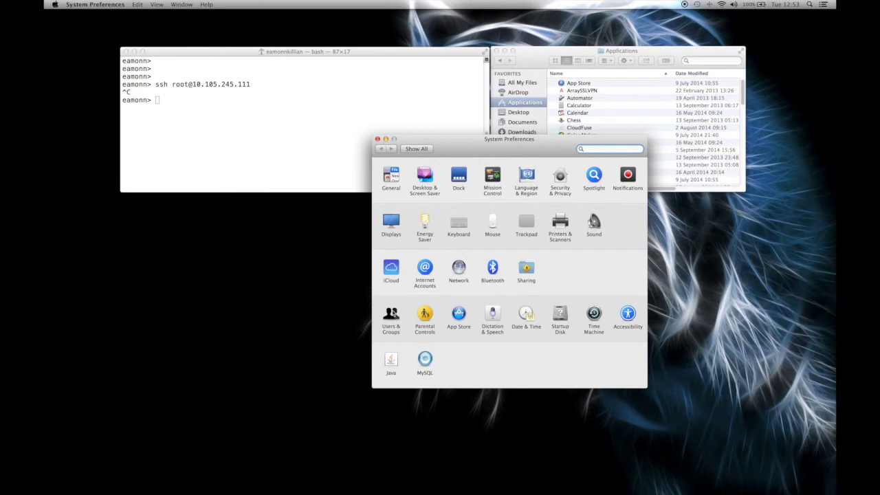
pyautogui.click(393, 315)
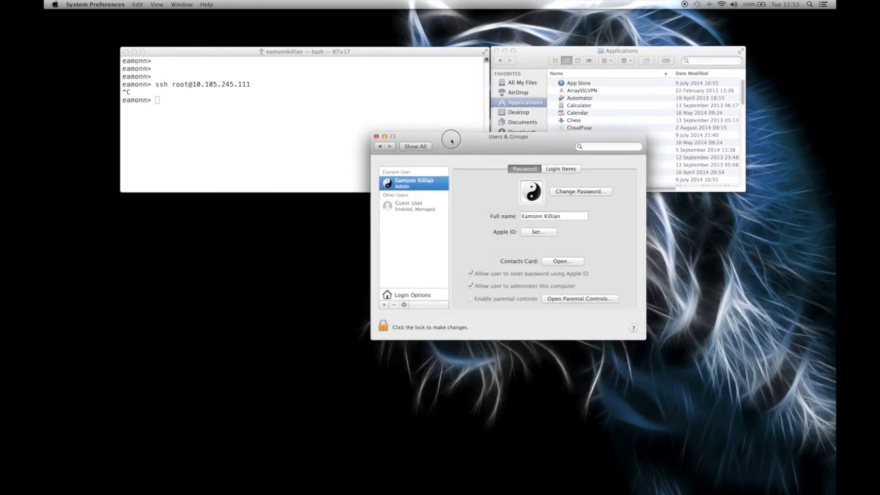
pyautogui.moveTo(448, 137); pyautogui.dragTo(232, 85)
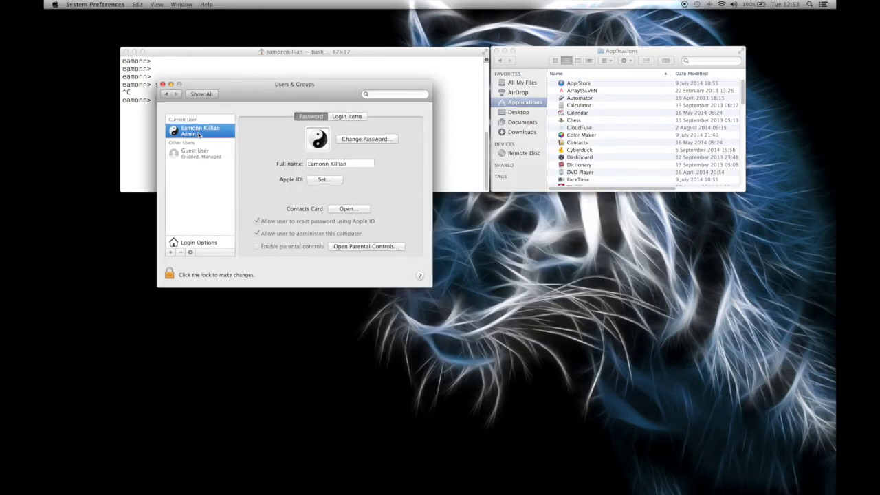
pyautogui.click(341, 118)
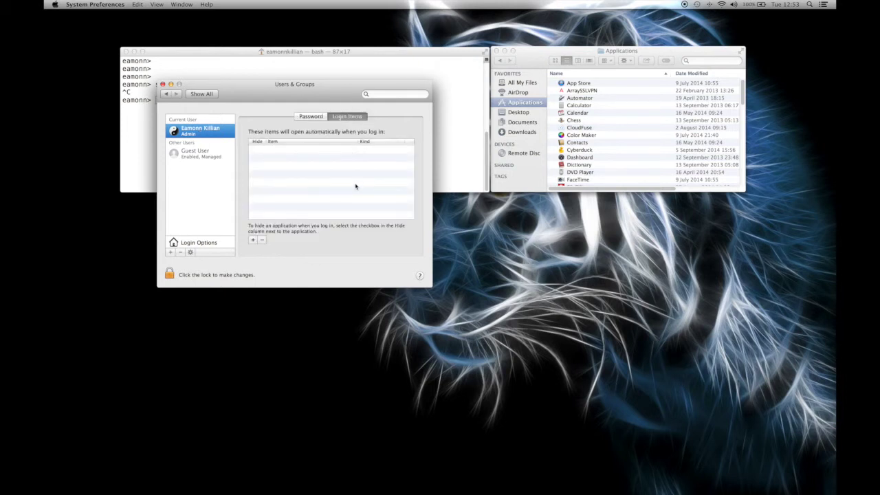
# Add Applications > ArraySSLVPN as a login item
pyautogui.click(253, 242)
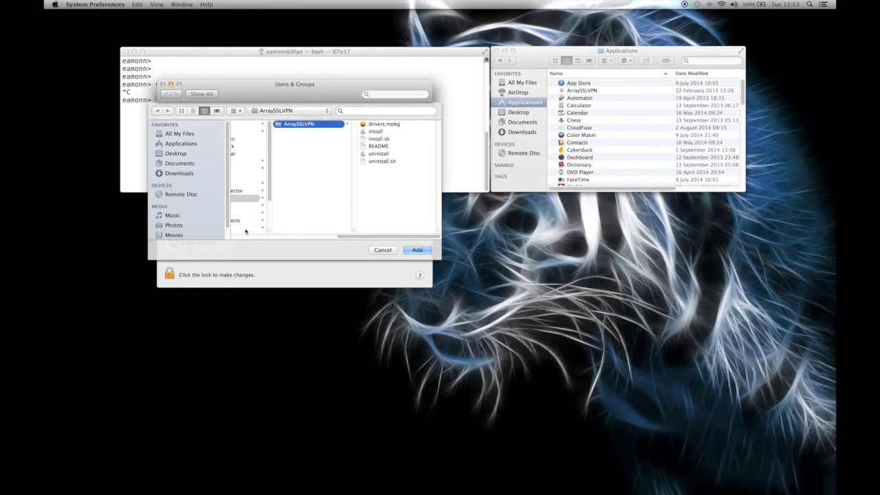
pyautogui.click(245, 236)
pyautogui.click(256, 124)
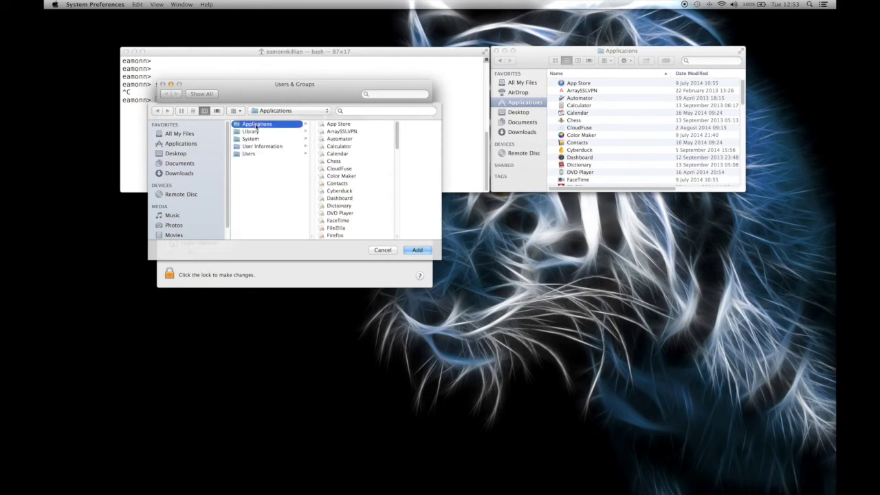
pyautogui.click(336, 131)
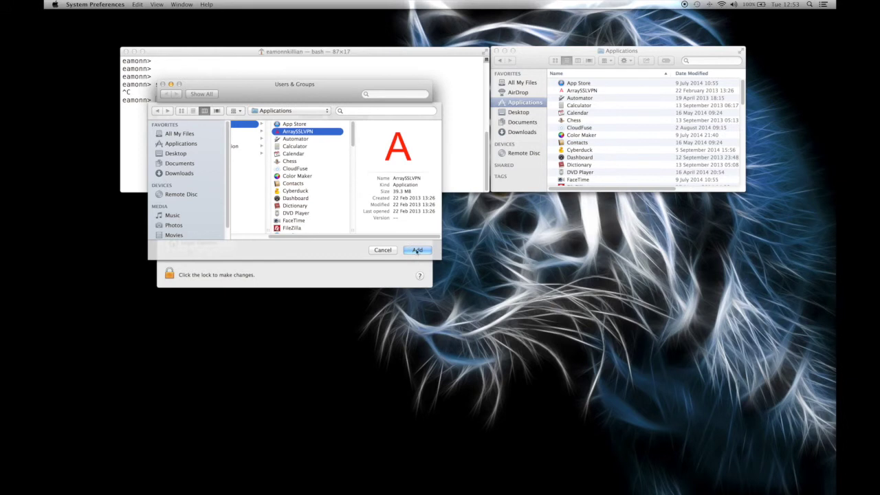
pyautogui.click(416, 250)
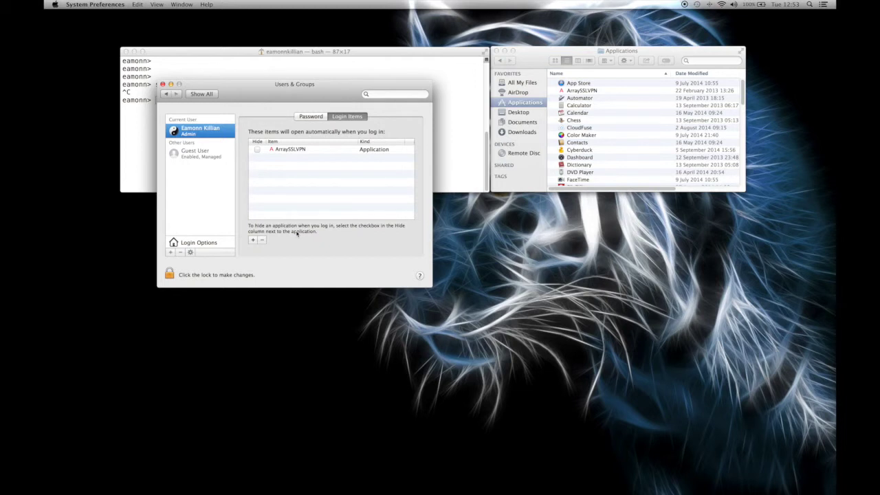
# Close System Preferences, log out, and log back in with the account password
pyautogui.click(163, 83)
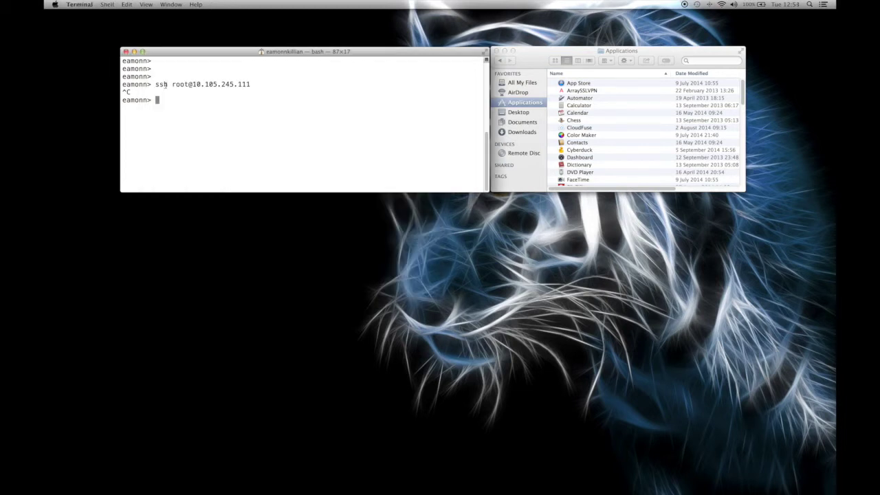
pyautogui.click(57, 5)
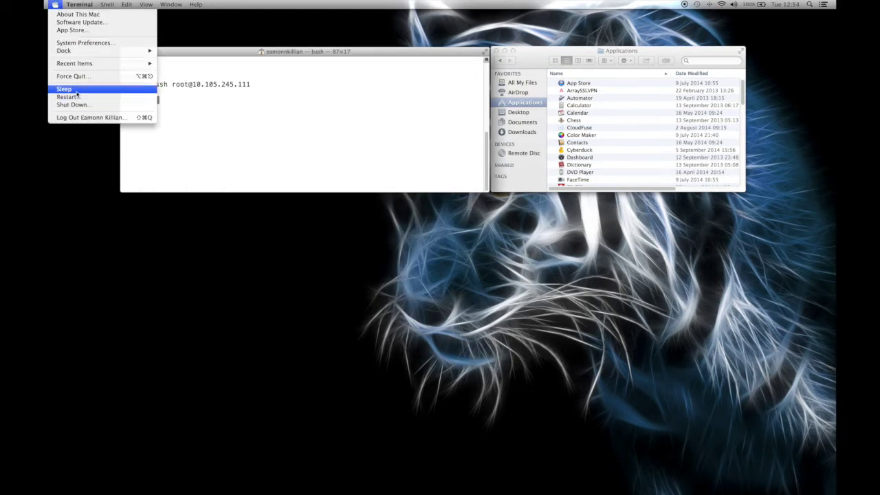
pyautogui.click(84, 118)
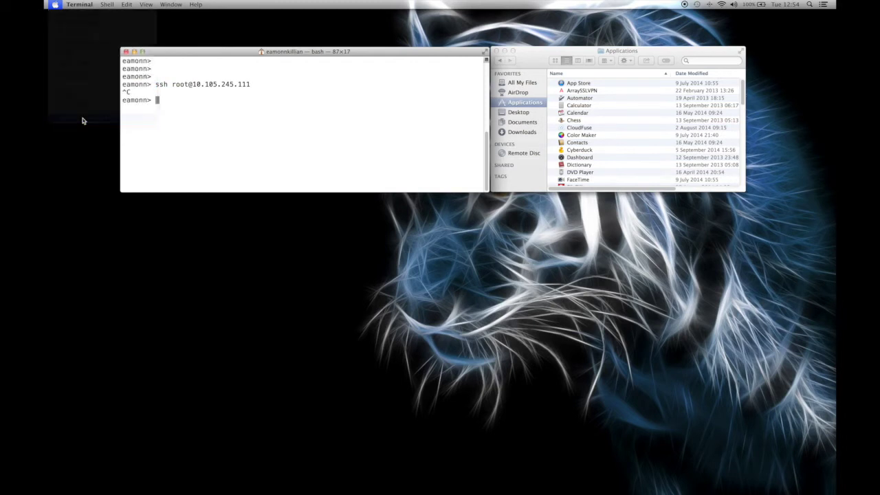
pyautogui.click(499, 178)
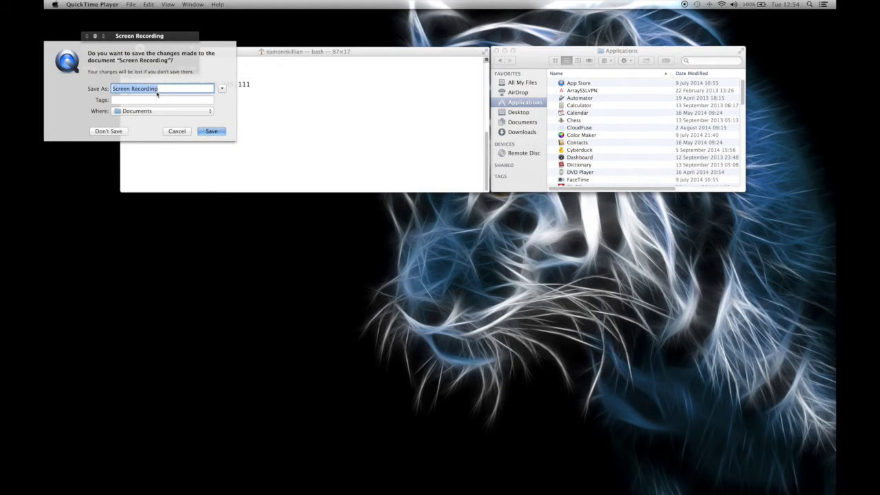
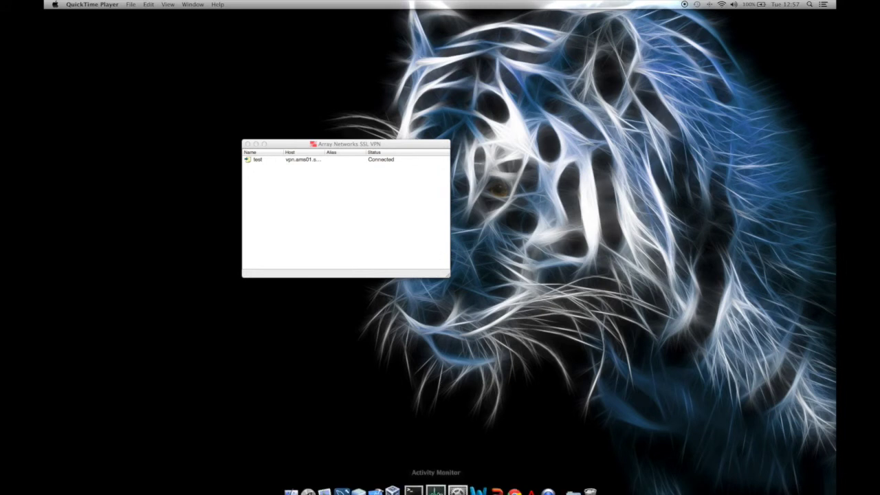
# Open Terminal, SSH as root to 10.105.245.111, and place the VPN window beside it
pyautogui.click(448, 479)
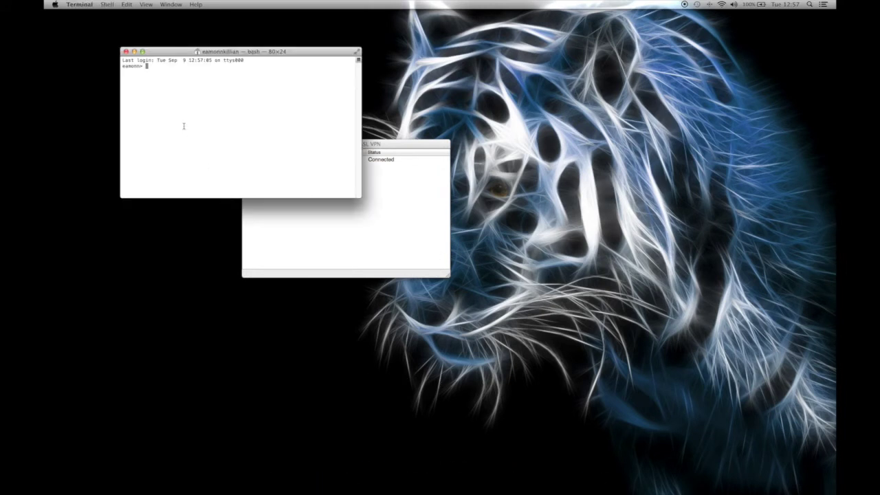
pyautogui.write('ssh root@10.105.245.111')
pyautogui.press('Return')
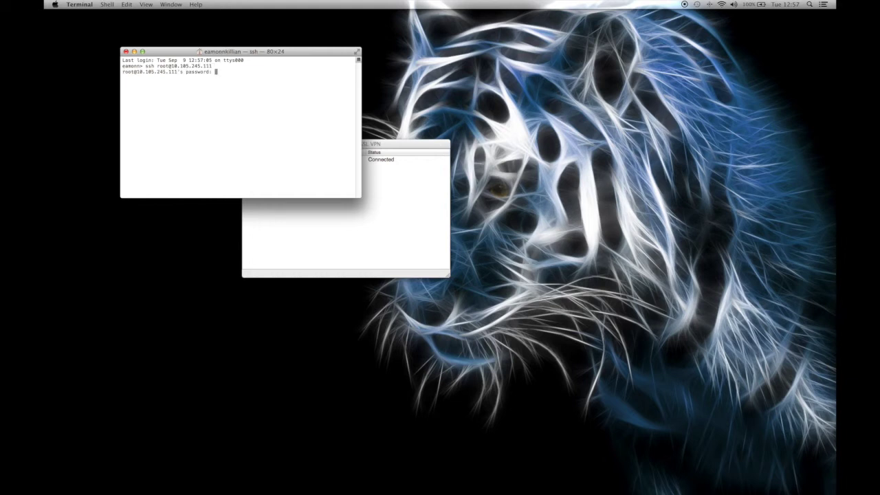
pyautogui.press('Return')
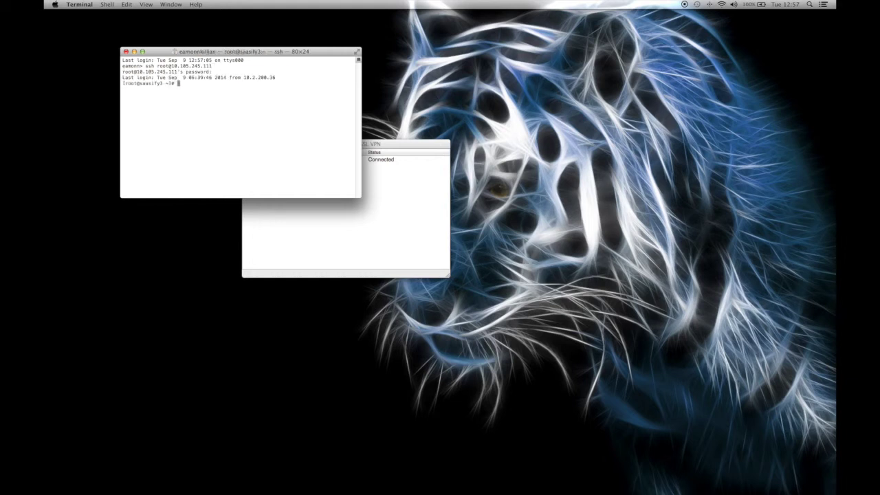
pyautogui.press('Return')
pyautogui.press('Return')
pyautogui.press('Return')
pyautogui.press('Return')
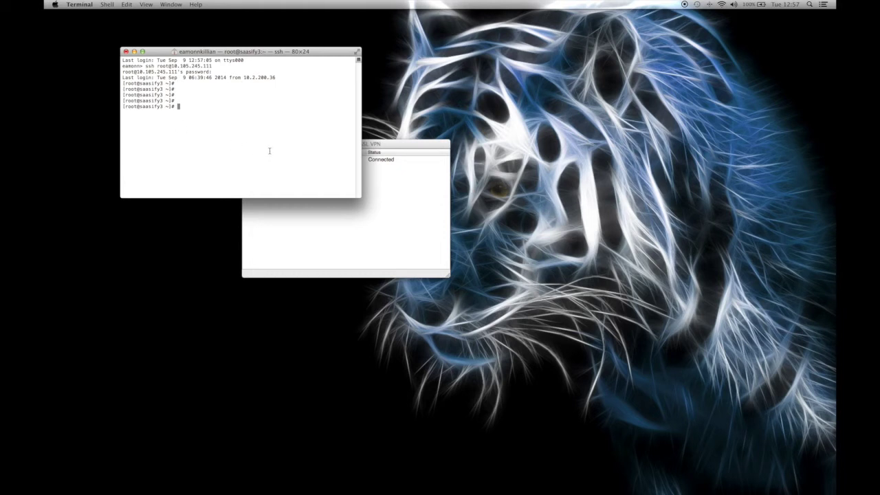
pyautogui.click(386, 144)
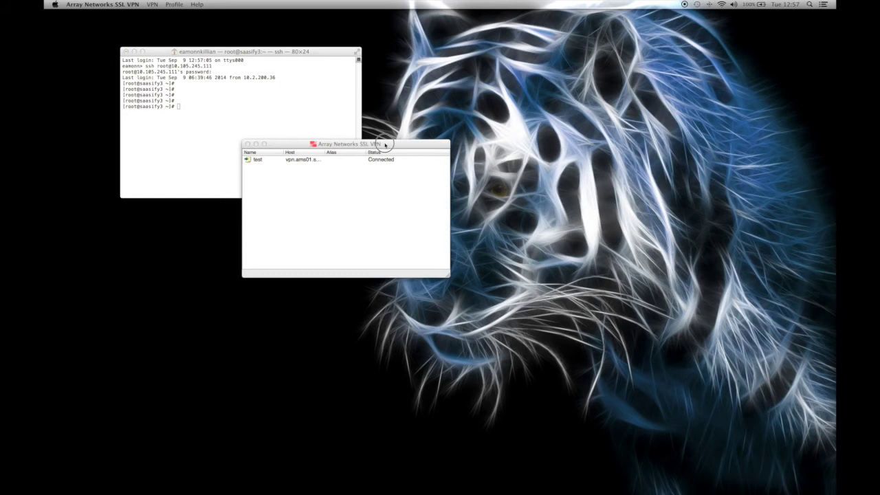
pyautogui.moveTo(385, 143); pyautogui.dragTo(506, 52)
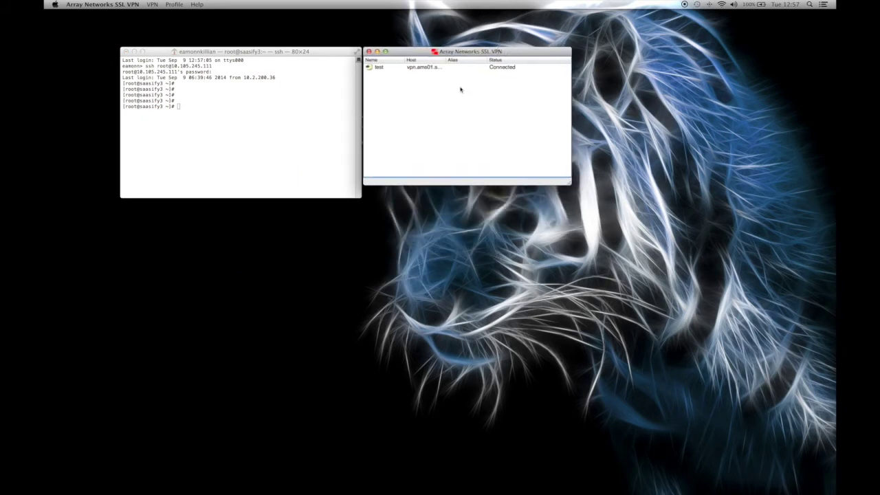